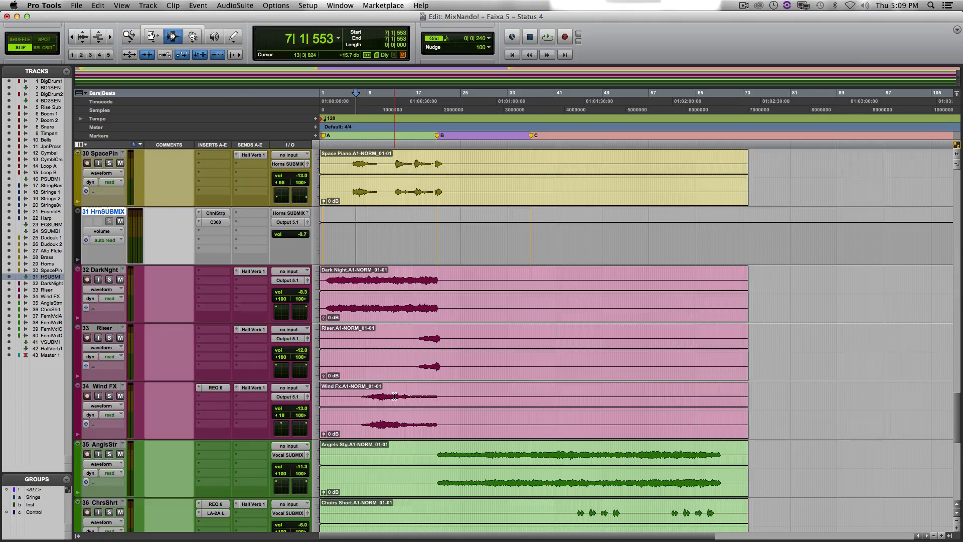
# Switch to Safari and read through the YouTube viewers' comments on the previous mix status.
pyautogui.scroll(-6, 421, 376)
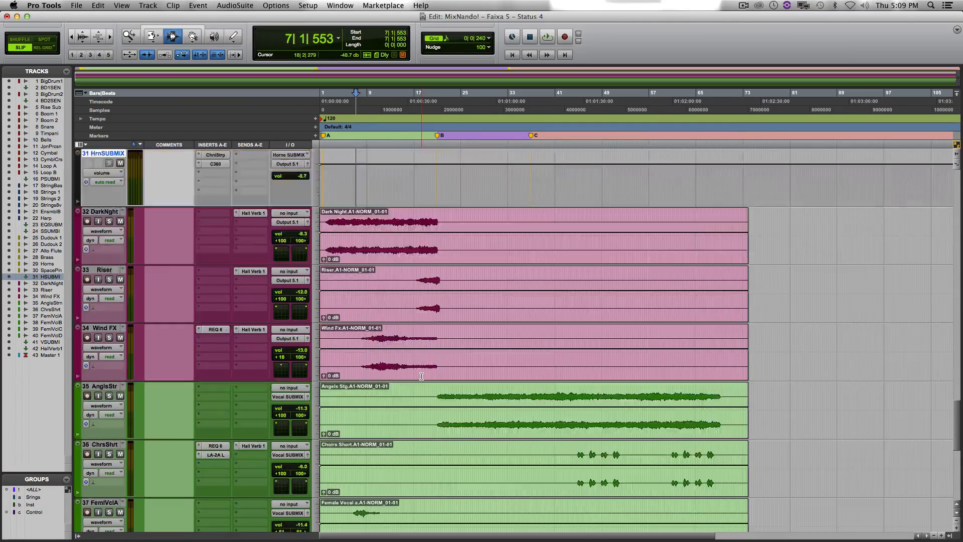
pyautogui.press('super+Tab')
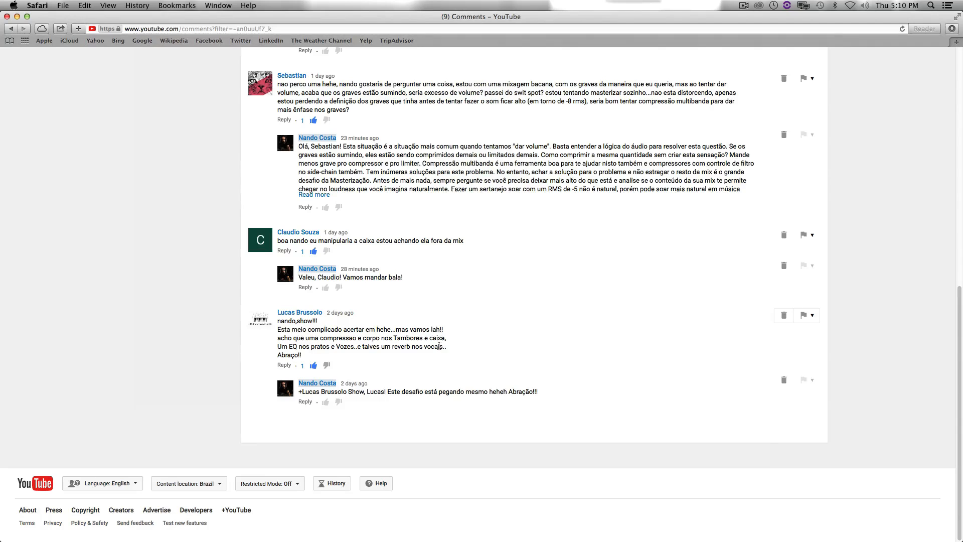
pyautogui.scroll(3, 528, 326)
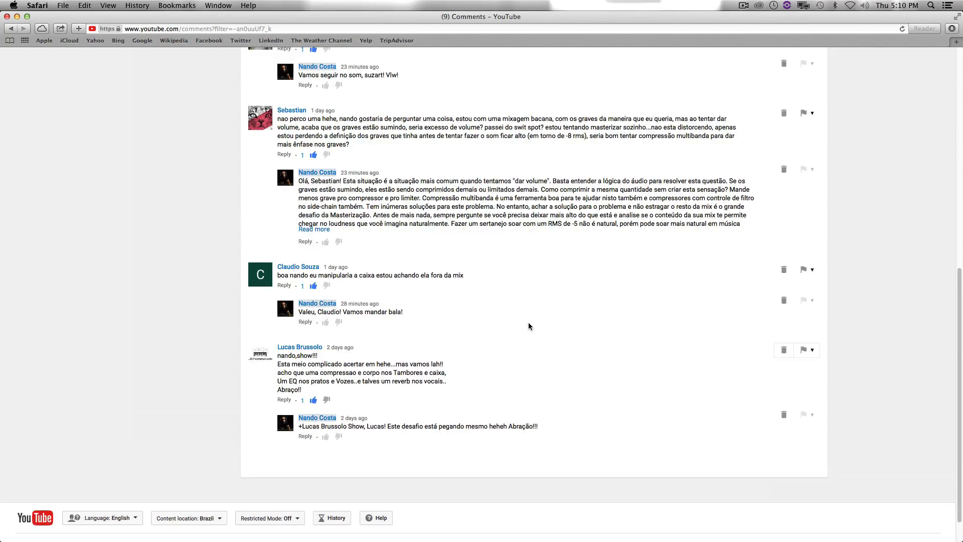
pyautogui.scroll(6, 459, 130)
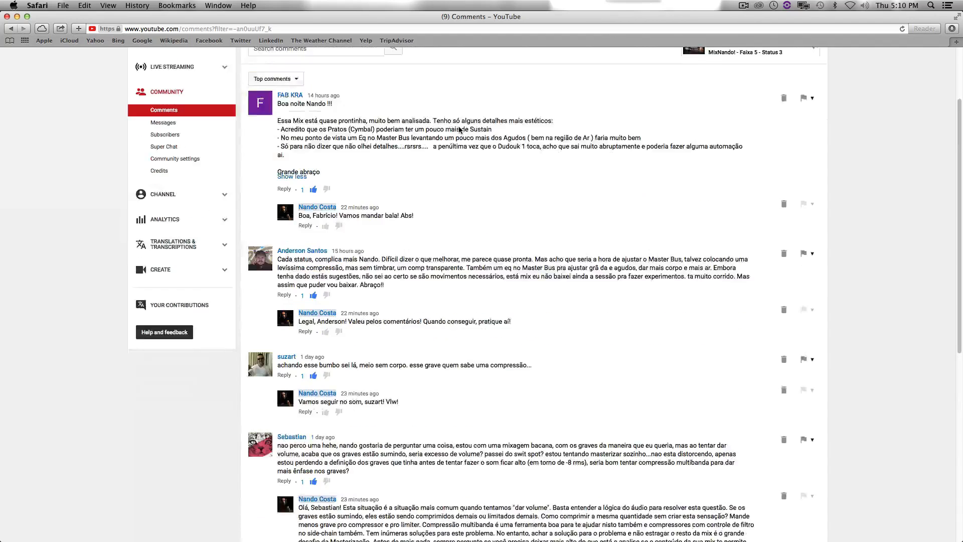
pyautogui.scroll(-3, 459, 130)
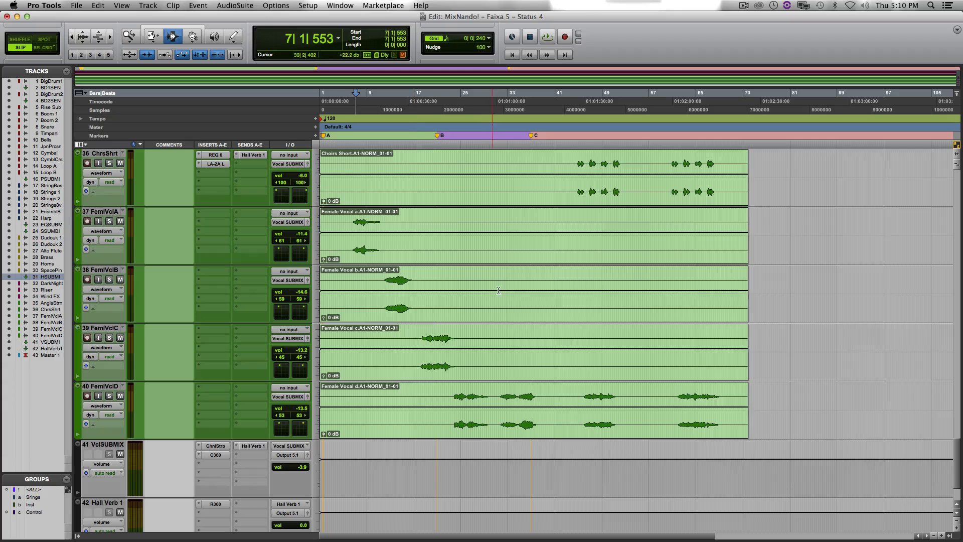
# Back in Pro Tools, look over the session's vocal, horn, string and percussion tracks with their inserts and sends.
pyautogui.scroll(5, 484, 326)
pyautogui.scroll(7, 484, 326)
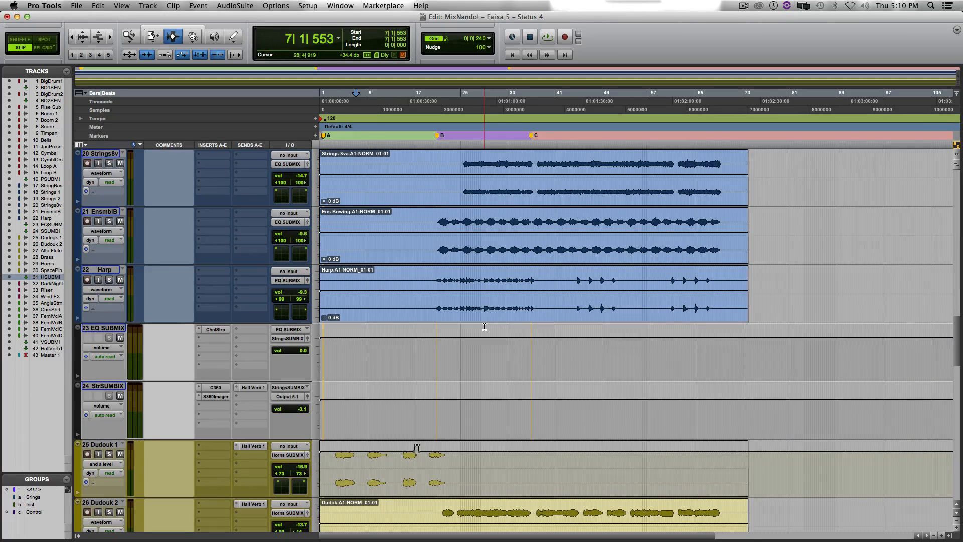
pyautogui.scroll(4, 484, 326)
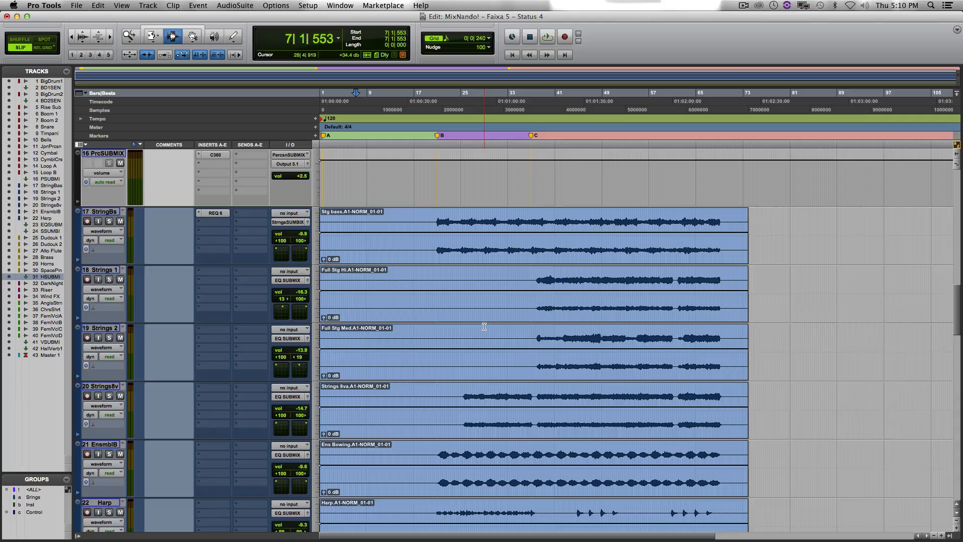
pyautogui.scroll(-12, 484, 326)
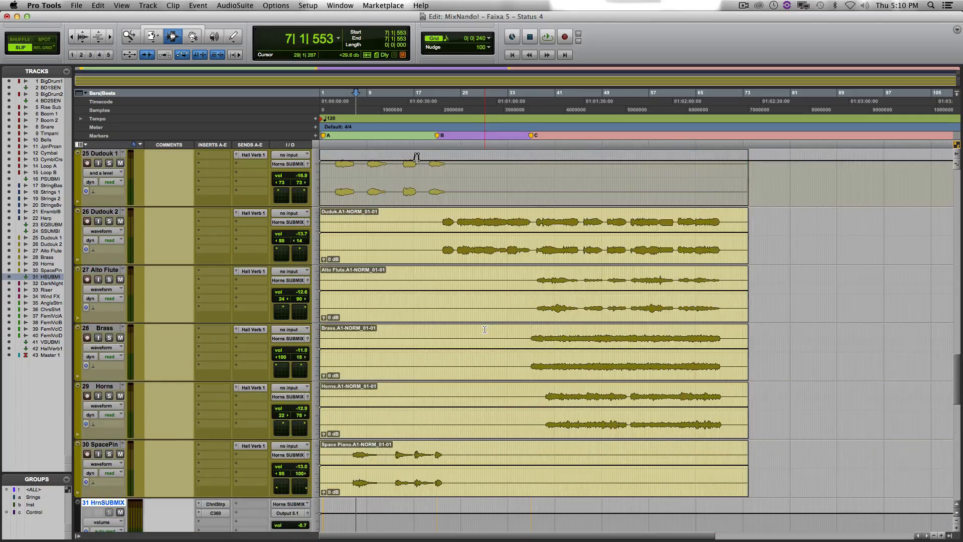
pyautogui.scroll(-9, 484, 330)
pyautogui.scroll(17, 485, 330)
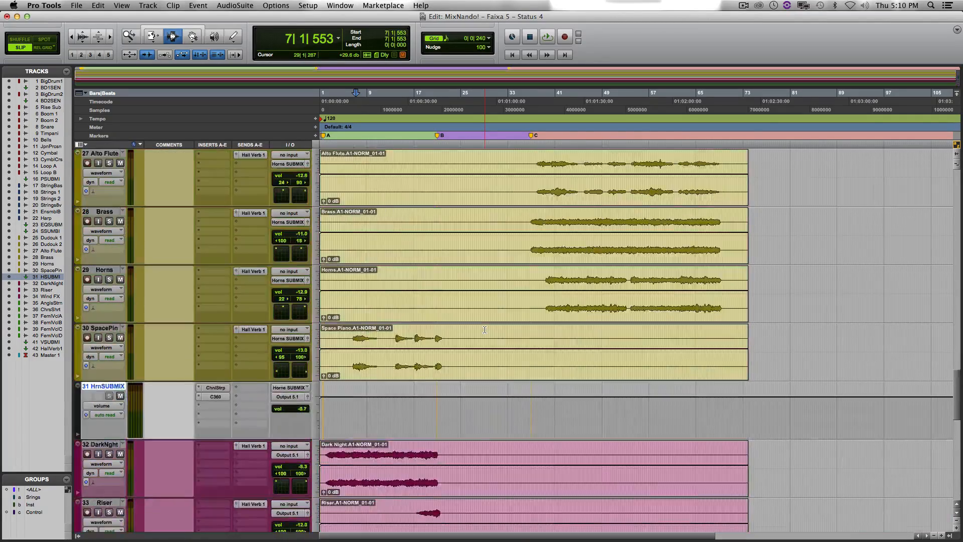
pyautogui.scroll(10, 485, 329)
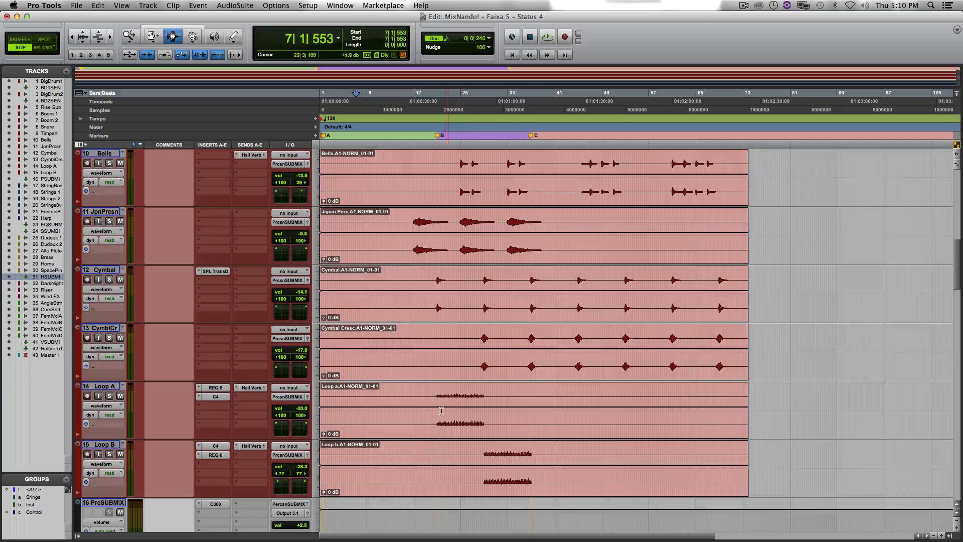
pyautogui.scroll(5, 440, 295)
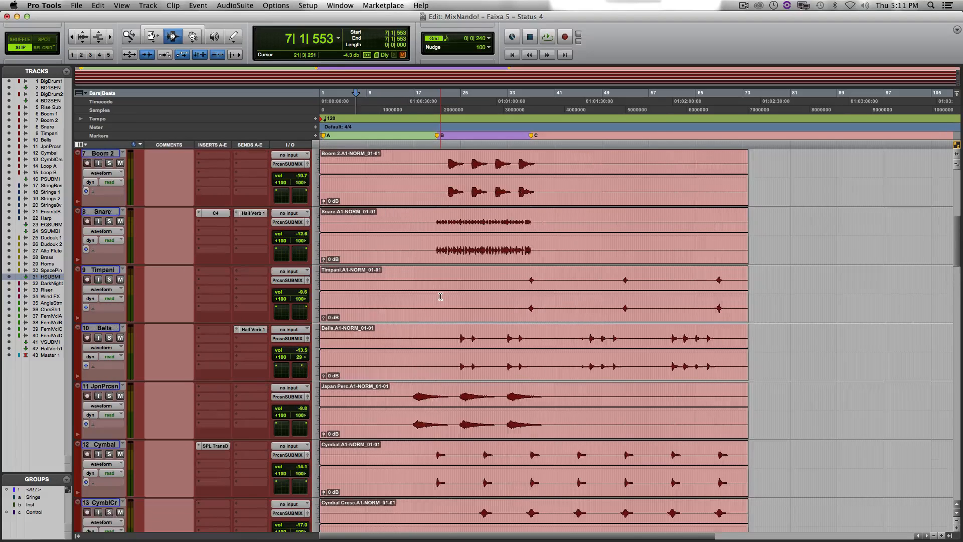
# Open C4 on the Snare track and play the soloed snare from its entrance near bar 20 with C4 bypassed.
pyautogui.scroll(1, 444, 279)
pyautogui.click(216, 329)
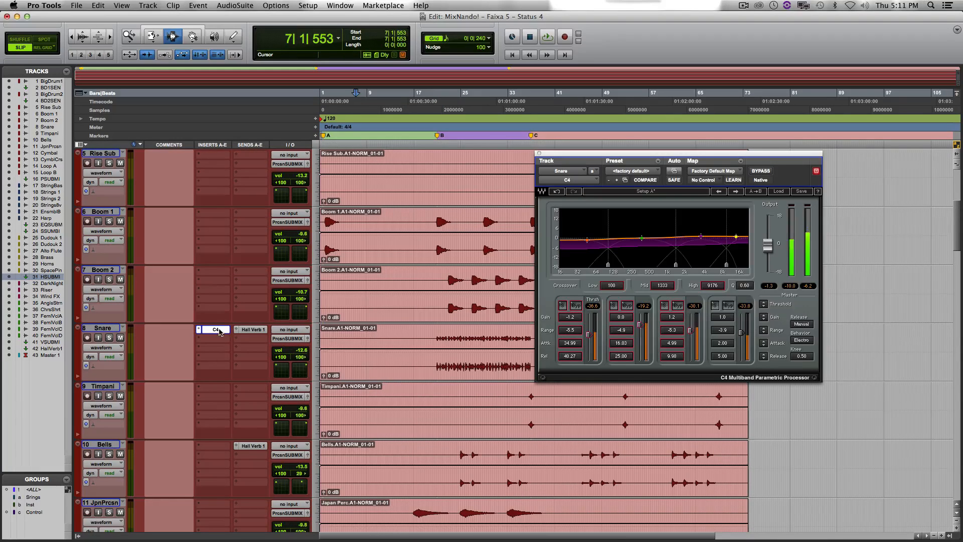
pyautogui.click(435, 351)
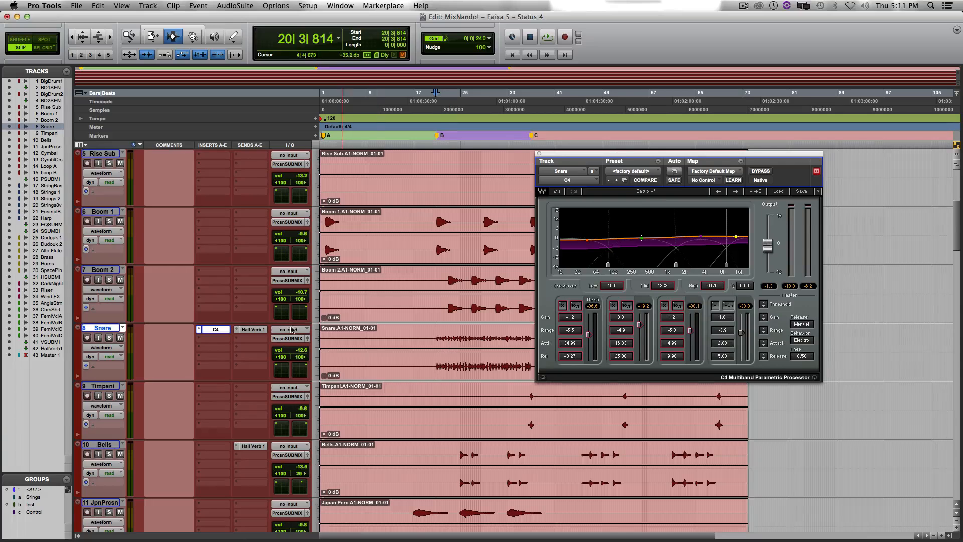
pyautogui.keyDown('super'); pyautogui.click(216, 330); pyautogui.keyUp('super')
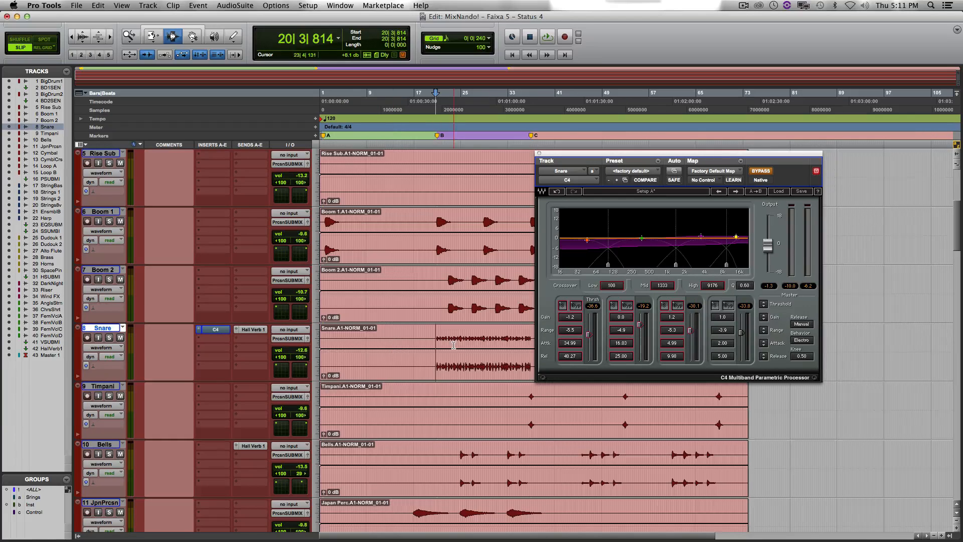
pyautogui.hotkey('shift', 's')
pyautogui.press('space')
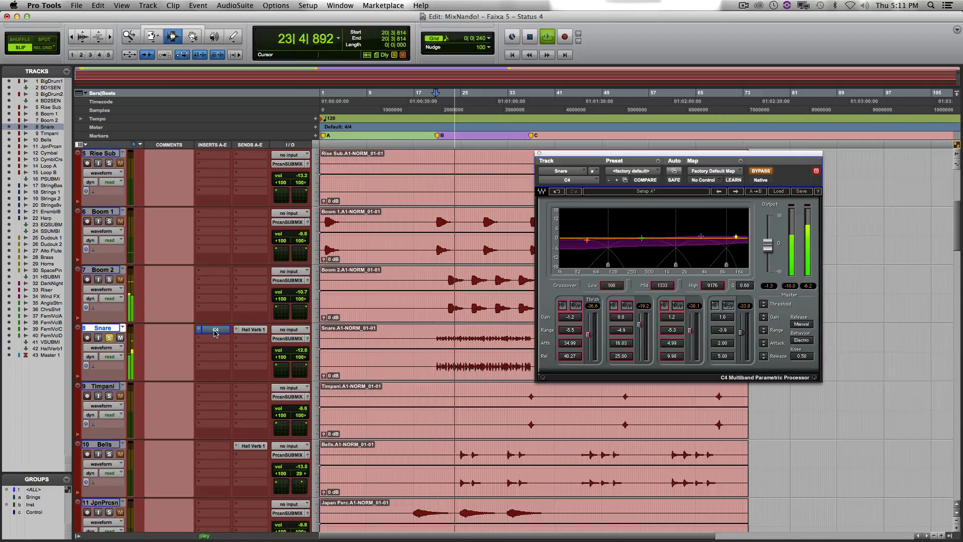
# Replay the soloed snare from the same point with C4 active for comparison, and unsolo it.
pyautogui.press('space')
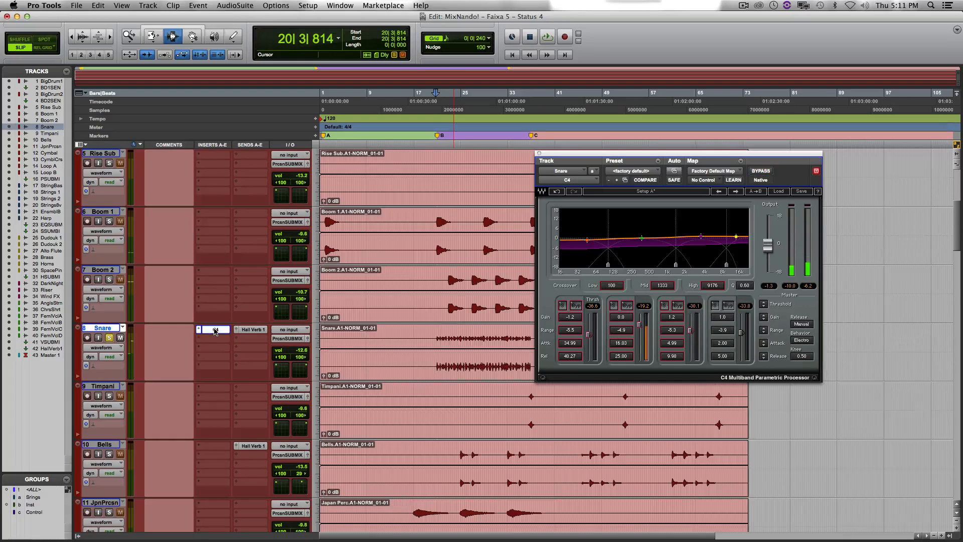
pyautogui.press('space')
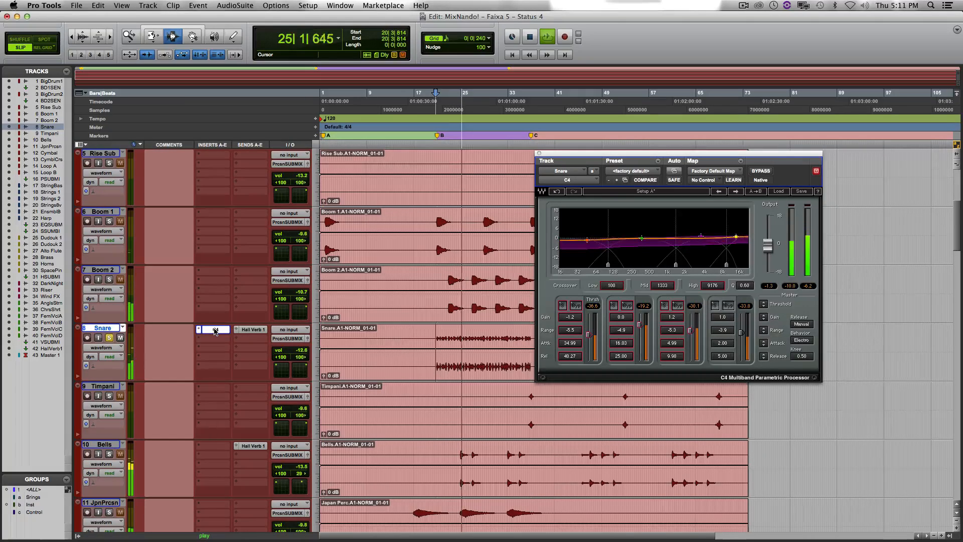
pyautogui.press('space')
pyautogui.hotkey('shift', 's')
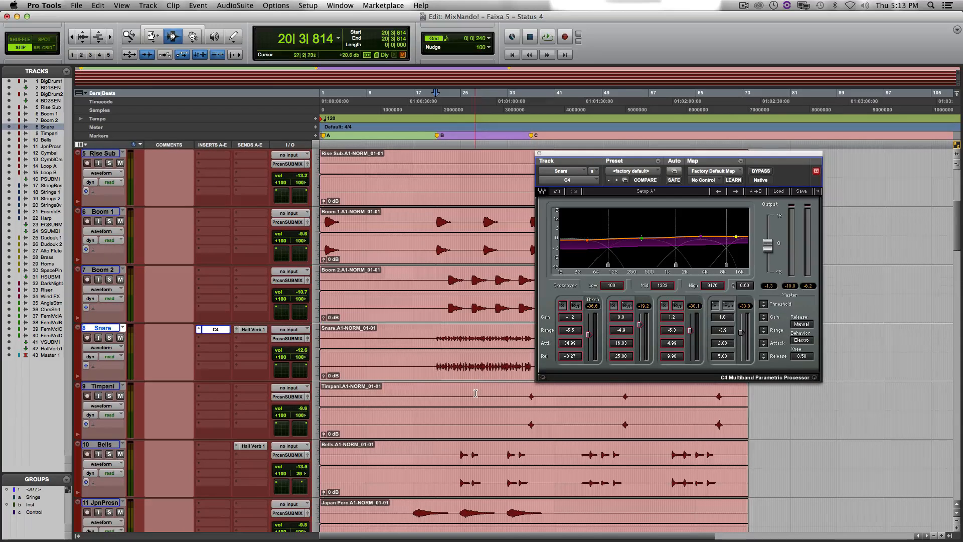
# Look over the percussion tracks from Boom 1 down to the percussion submix, and close the Snare's C4 window.
pyautogui.scroll(-5, 498, 381)
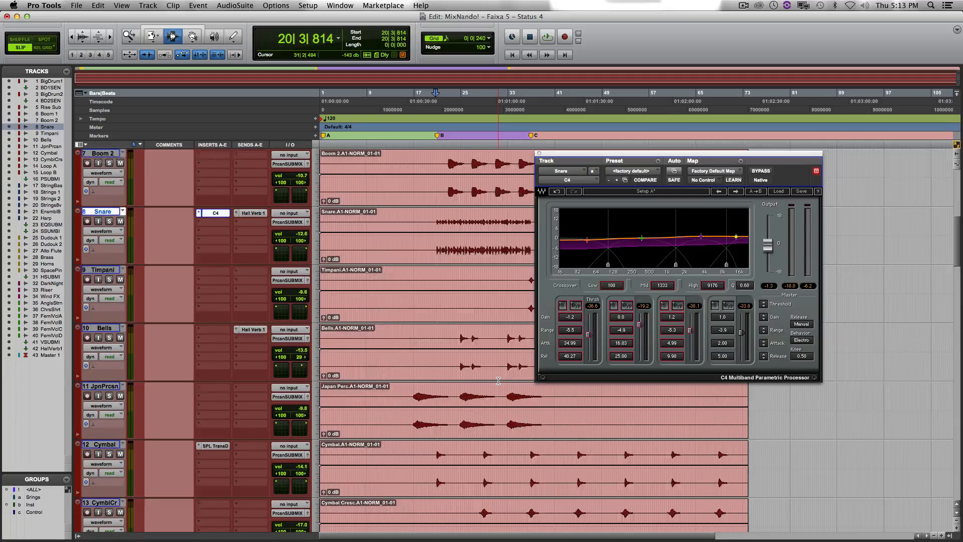
pyautogui.scroll(-2, 499, 380)
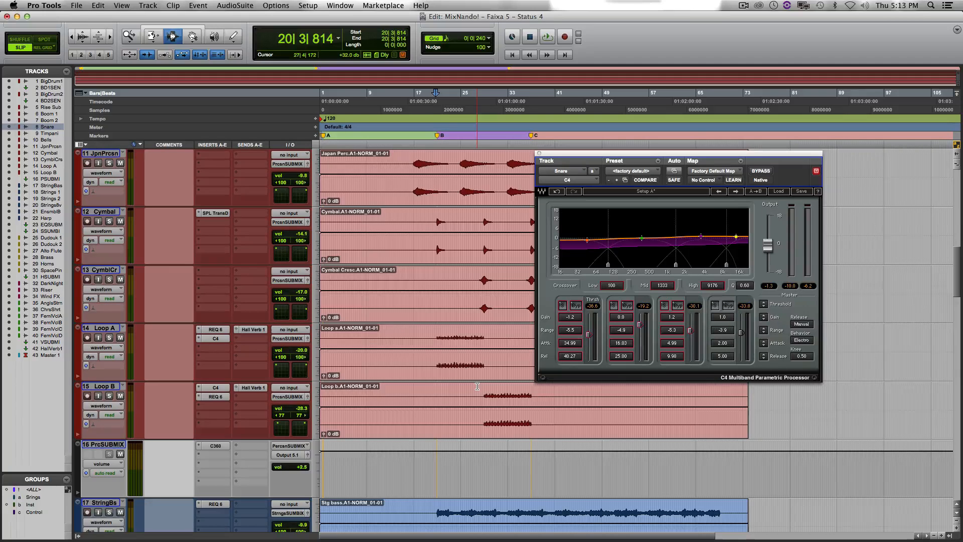
pyautogui.scroll(10, 466, 364)
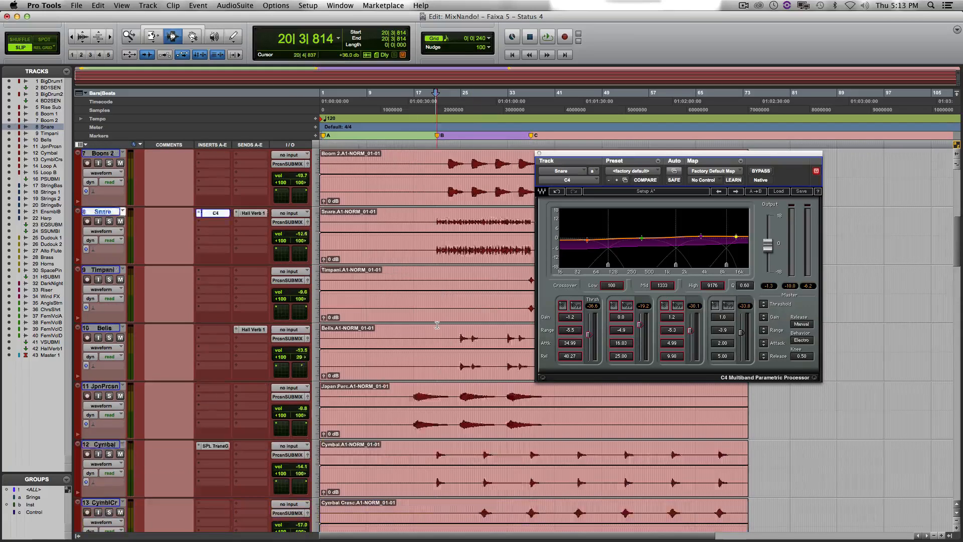
pyautogui.scroll(-10, 455, 341)
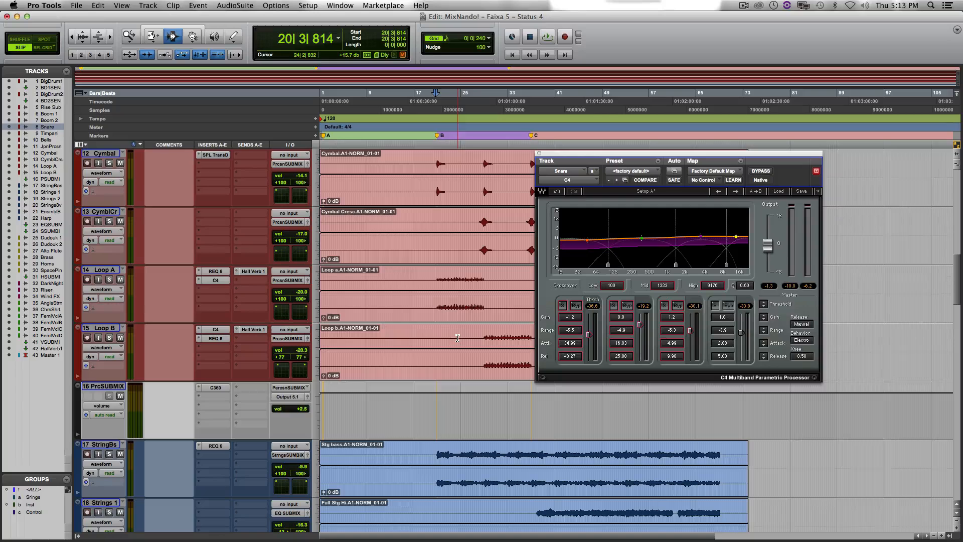
pyautogui.scroll(10, 471, 334)
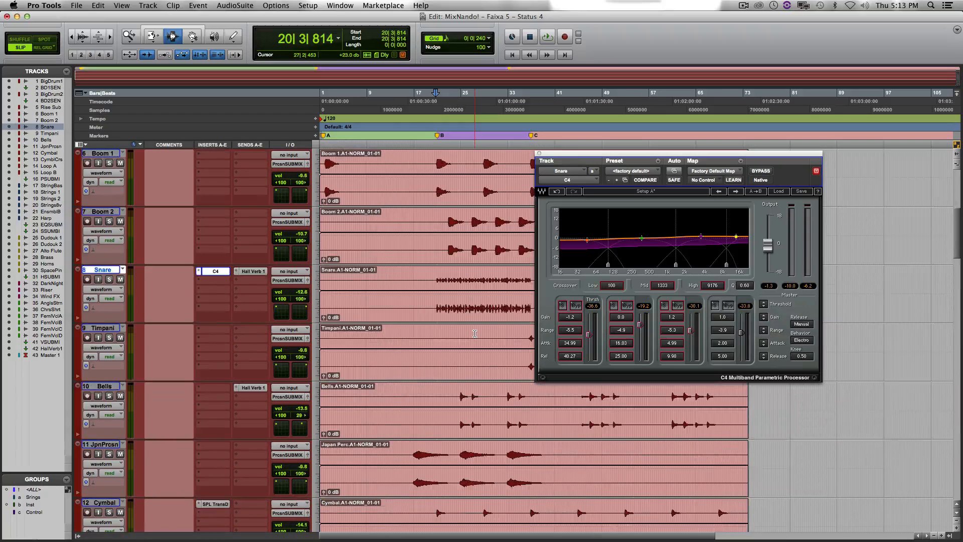
pyautogui.scroll(2, 474, 333)
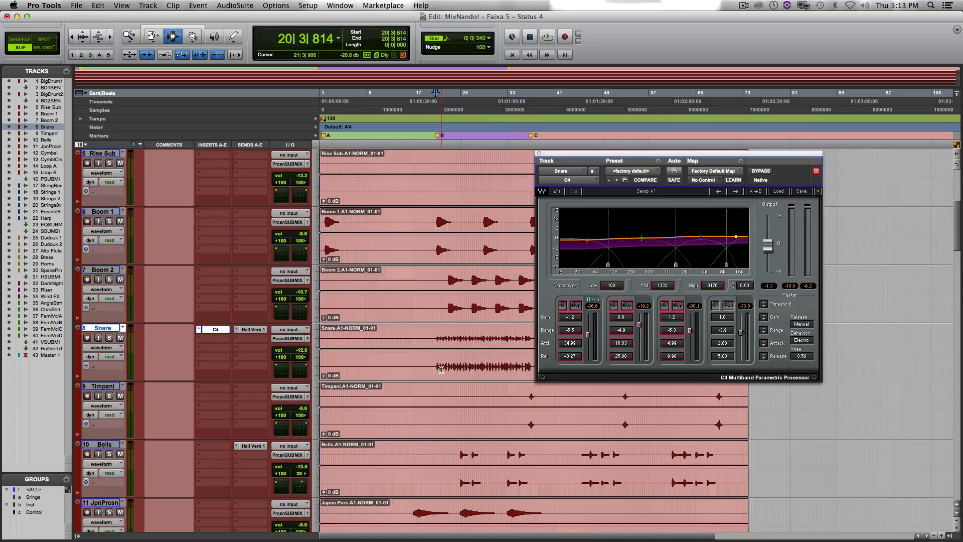
pyautogui.click(540, 154)
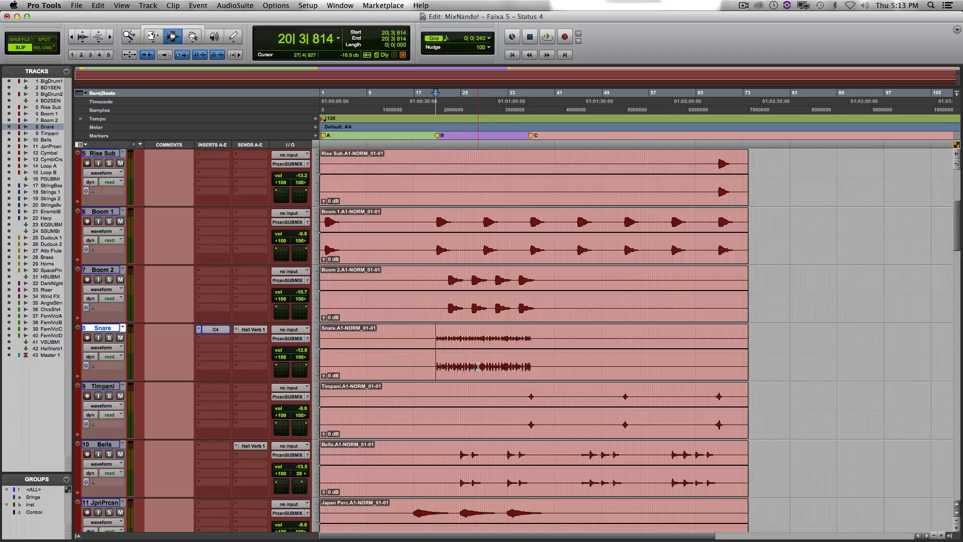
# Switch to Safari and reread the viewers' suggestions about the kick, drums, snare and vocals.
pyautogui.press('super+Tab')
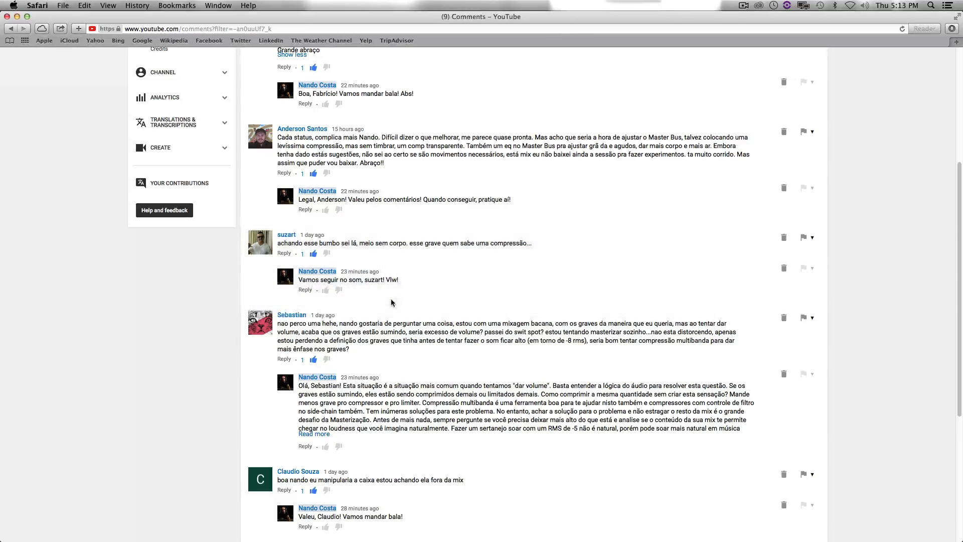
pyautogui.scroll(-5, 422, 370)
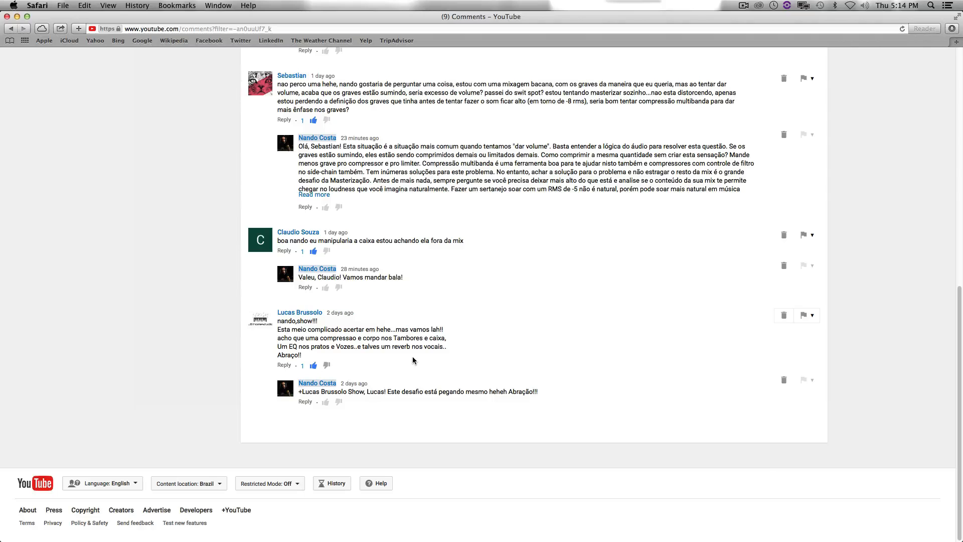
pyautogui.scroll(2, 469, 361)
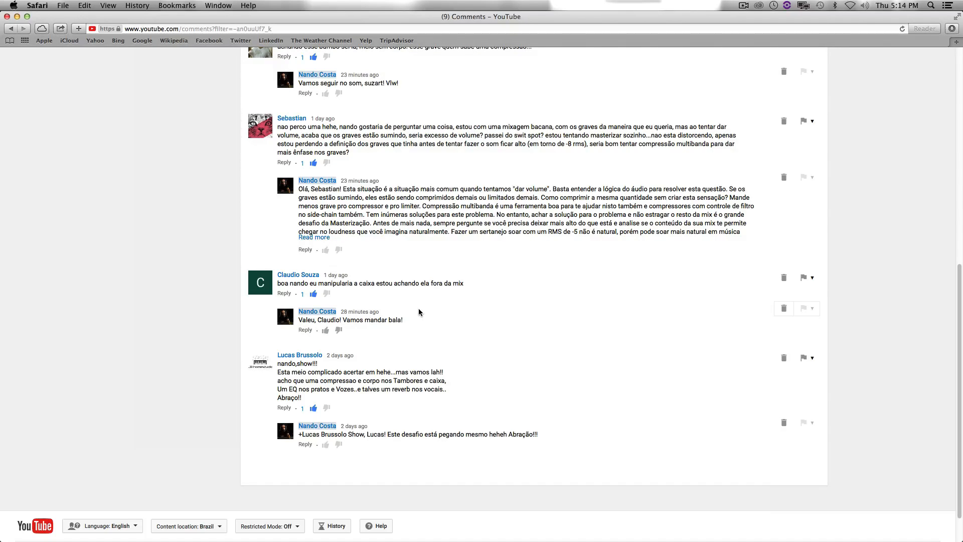
pyautogui.scroll(2, 435, 314)
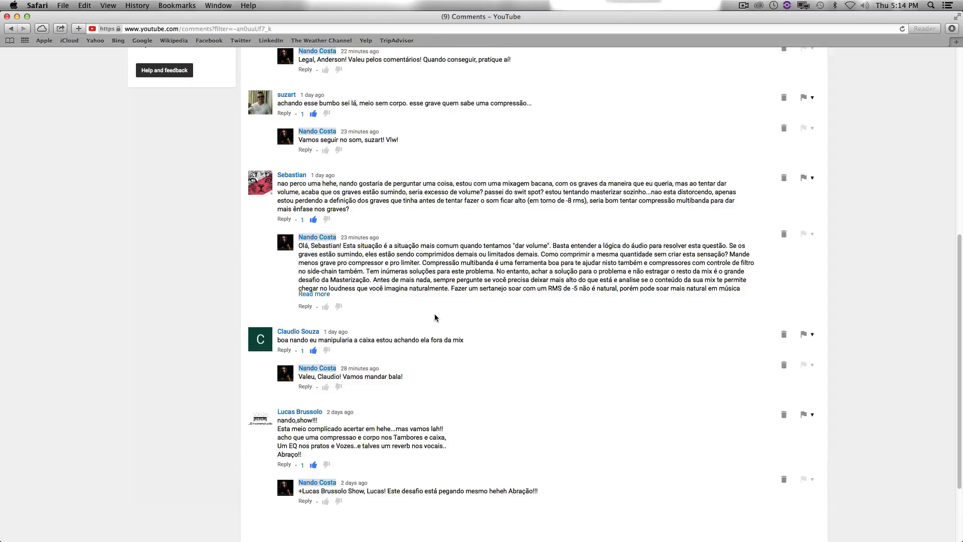
pyautogui.scroll(4, 439, 362)
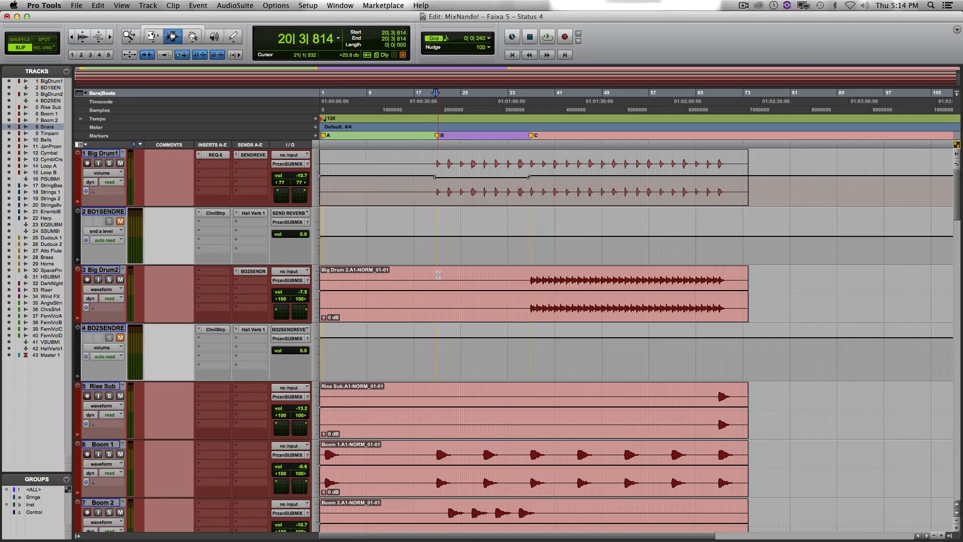
# Back in Pro Tools, place the edit cursor at Big Drum 1's first hit and inspect its REQ 6 and output window.
pyautogui.click(435, 177)
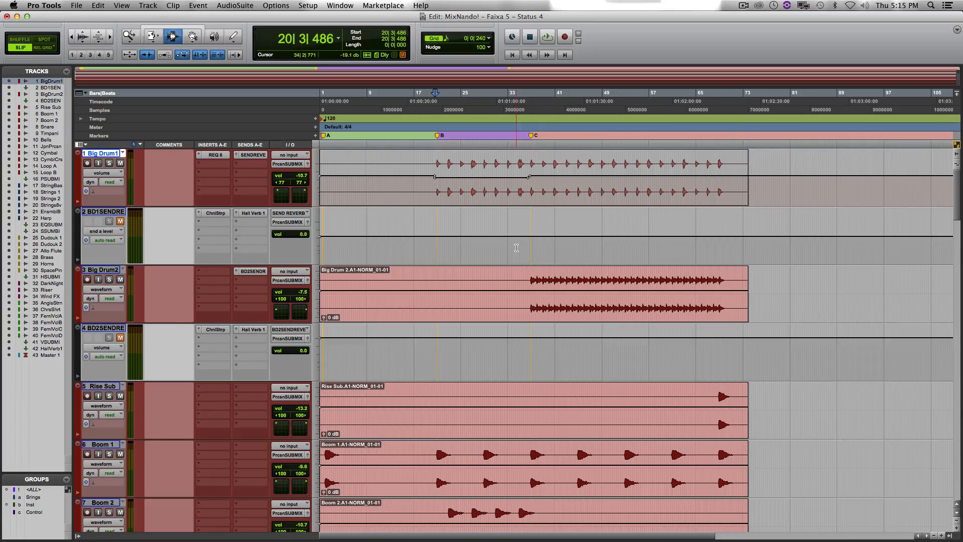
pyautogui.click(217, 155)
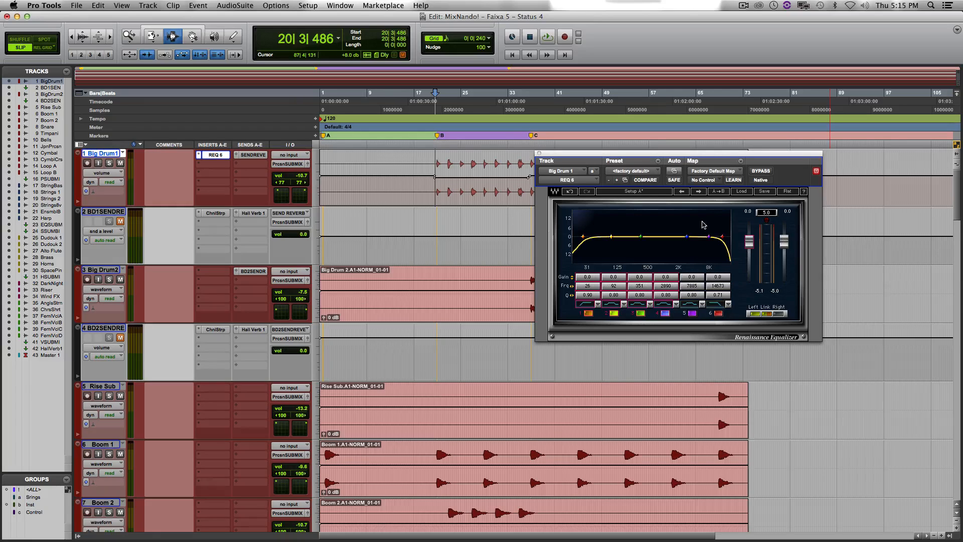
pyautogui.click(307, 164)
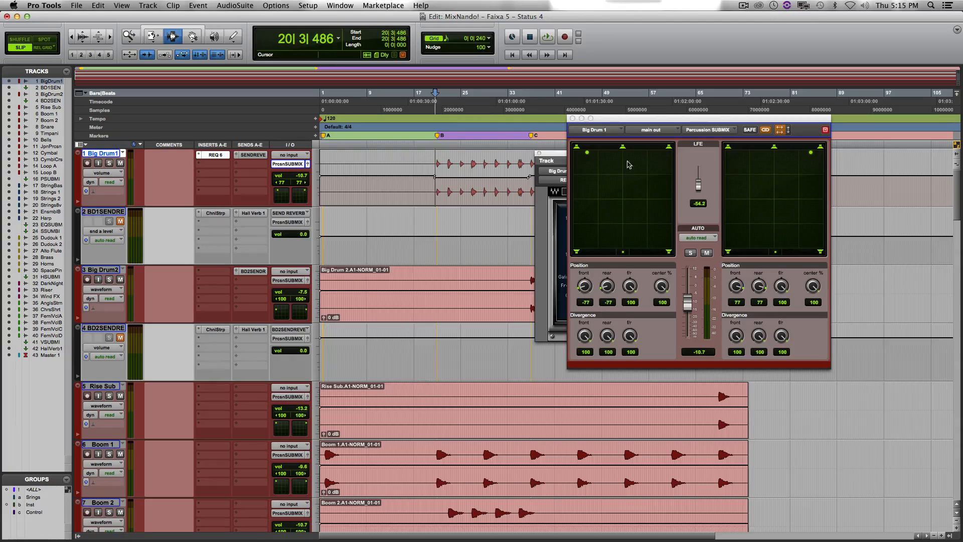
# Inspect the Channel Strip on Big Drum 1's reverb send track, and close the plug-in and output windows.
pyautogui.click(213, 213)
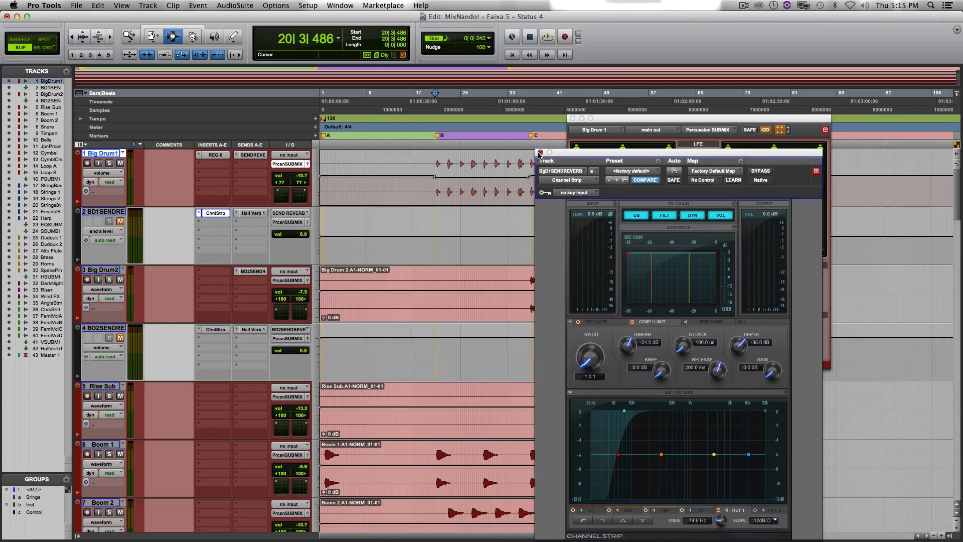
pyautogui.click(541, 152)
pyautogui.click(573, 119)
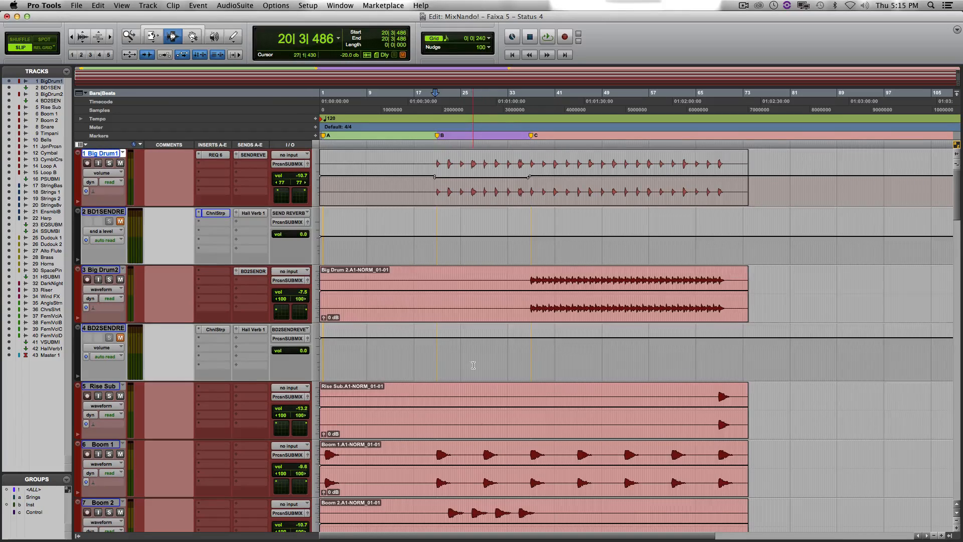
# Examine the percussion tracks from Big Drum 1 down through the percussion submix and the string tracks, ending back at Big Drum 1.
pyautogui.scroll(-5, 484, 442)
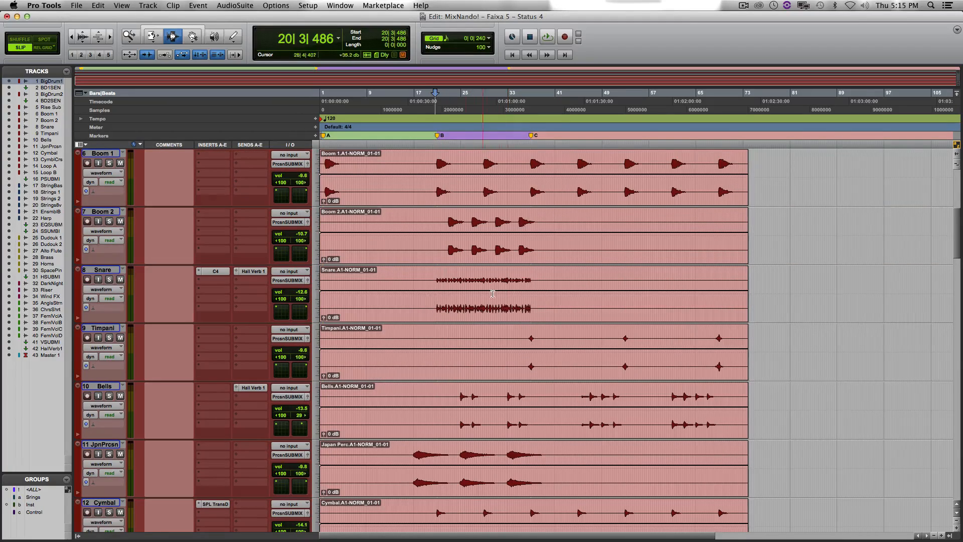
pyautogui.scroll(5, 488, 307)
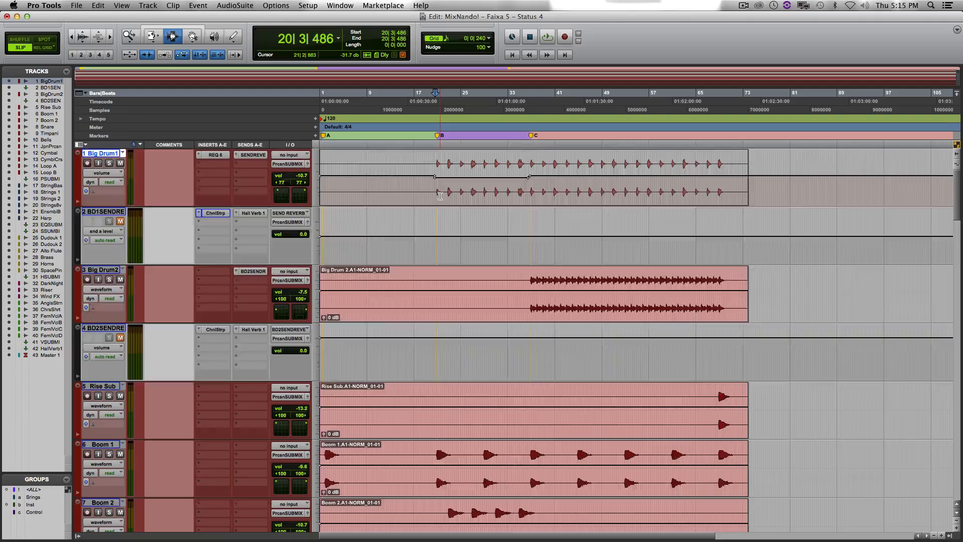
pyautogui.scroll(-6, 441, 211)
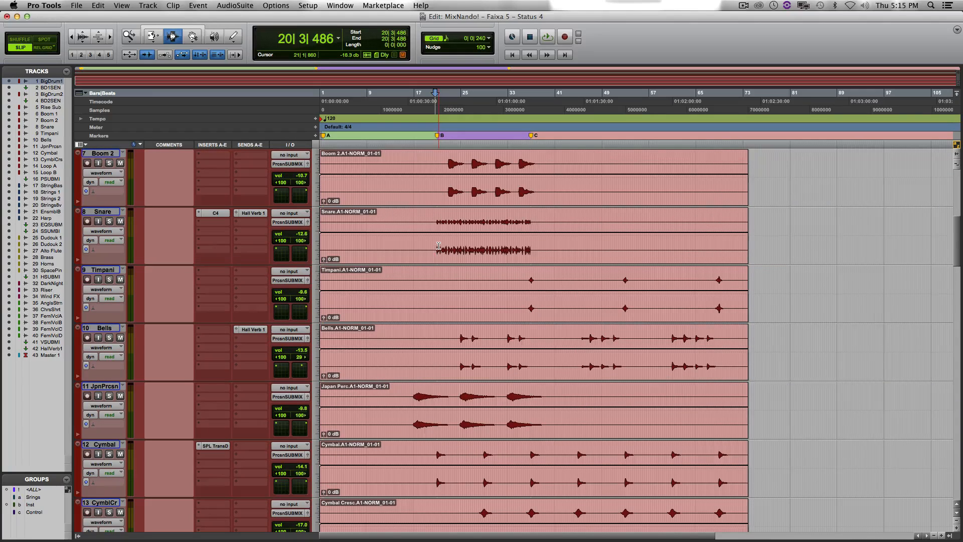
pyautogui.scroll(6, 490, 249)
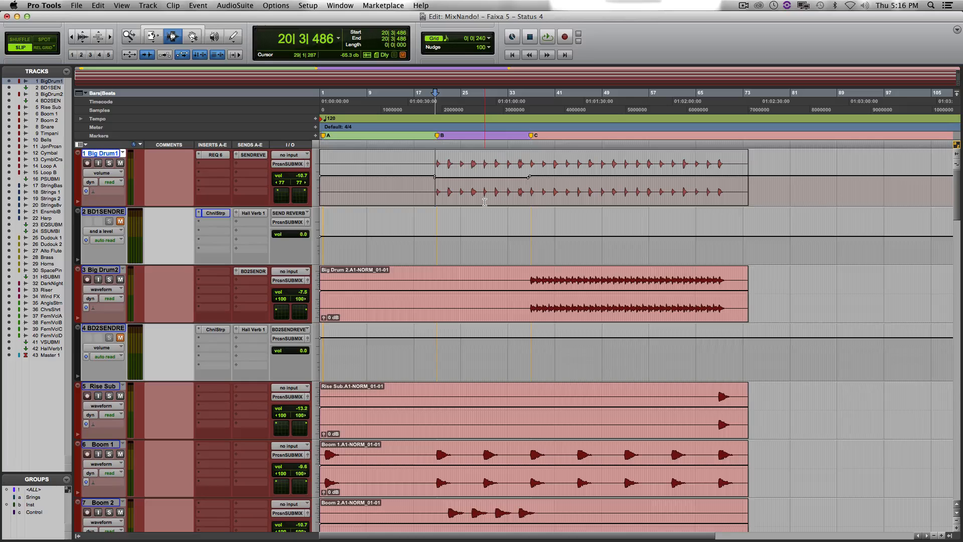
pyautogui.press('space')
pyautogui.scroll(-6, 489, 314)
pyautogui.scroll(-6, 489, 314)
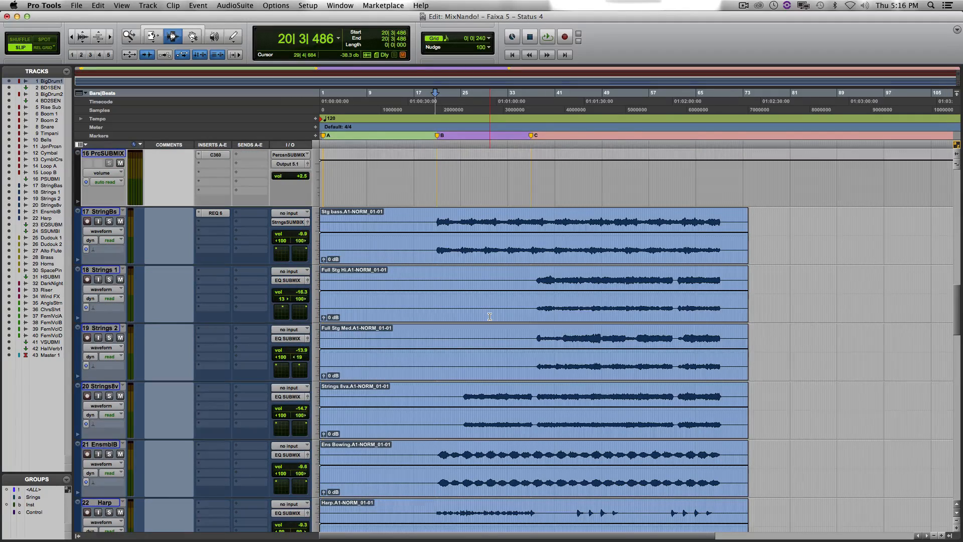
pyautogui.scroll(12, 490, 316)
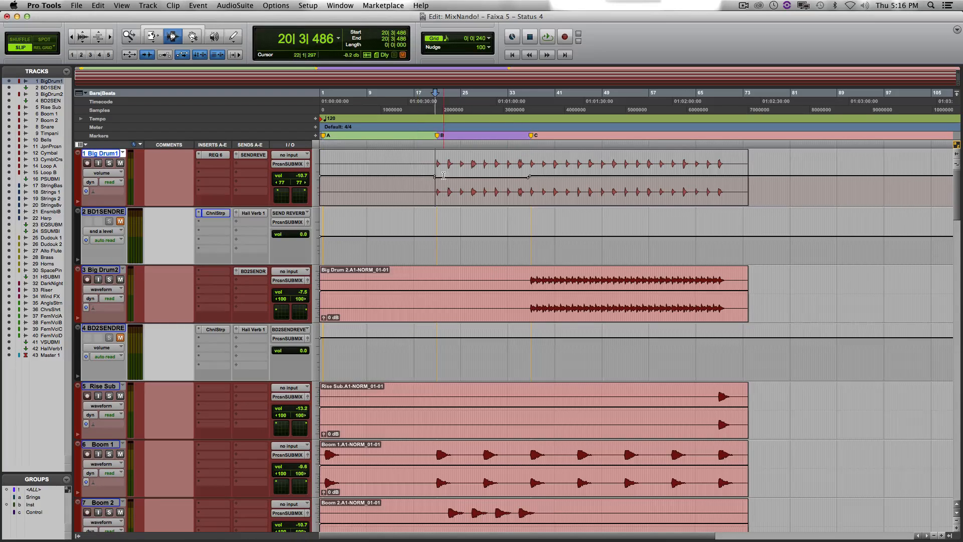
# Compare the hit patterns of Big Drum 2 and Big Drum 1, and place the edit cursor at Big Drum 1's volume automation change before section C.
pyautogui.click(560, 288)
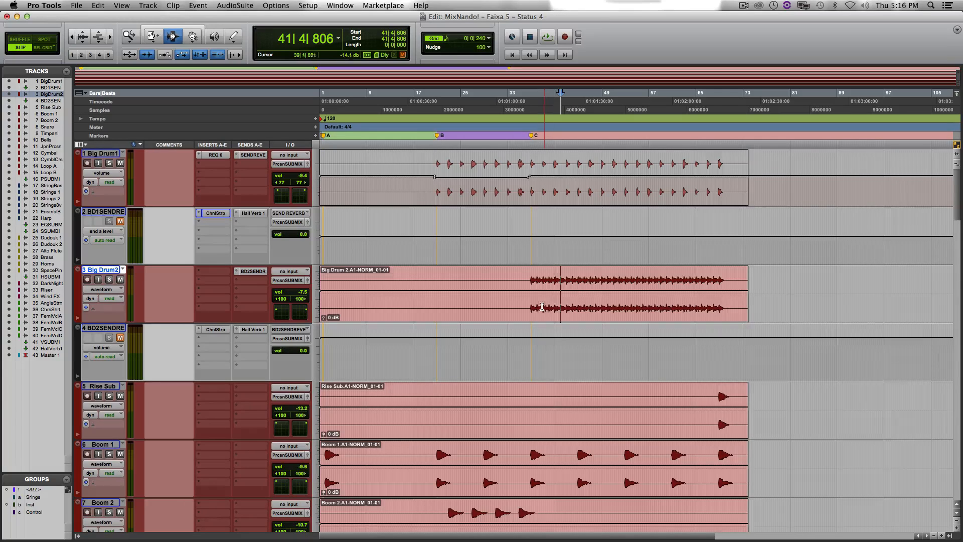
pyautogui.moveTo(542, 307); pyautogui.dragTo(687, 310)
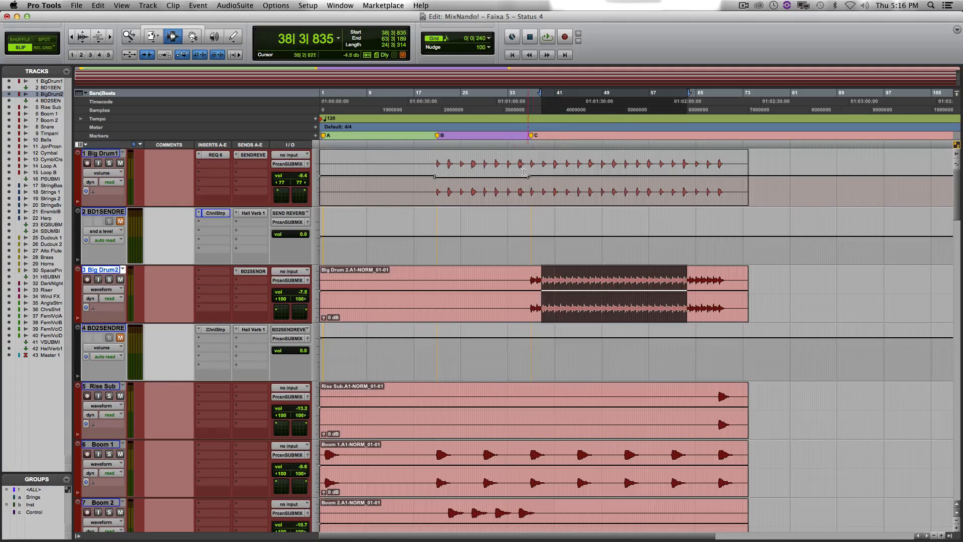
pyautogui.moveTo(507, 177); pyautogui.dragTo(644, 178)
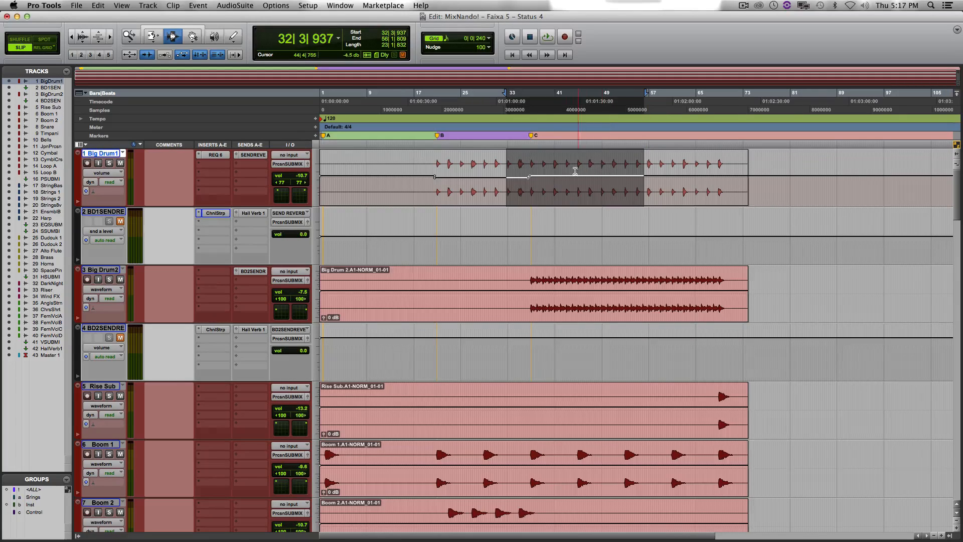
pyautogui.click(529, 175)
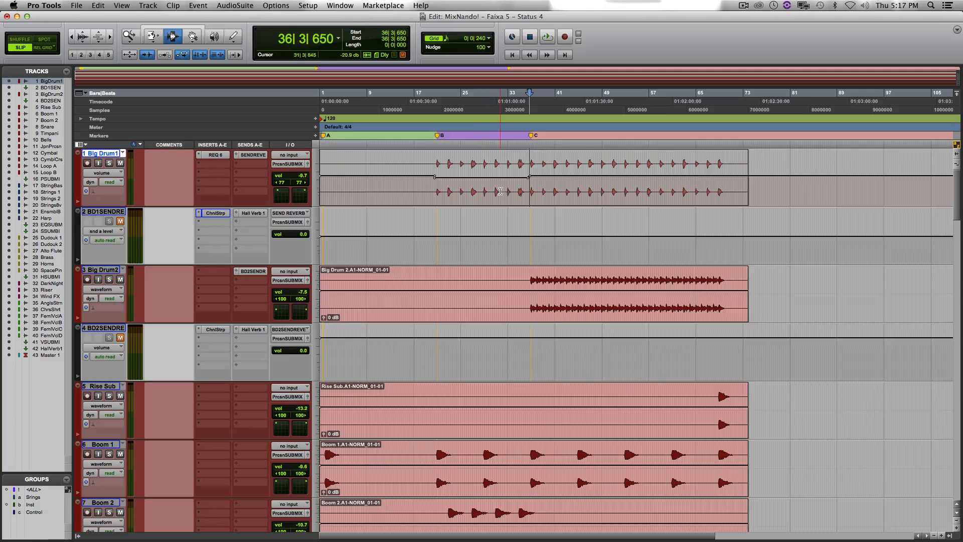
# Switch to Safari and reread the viewers' suggestions about the master bus and the kick.
pyautogui.scroll(-5, 499, 180)
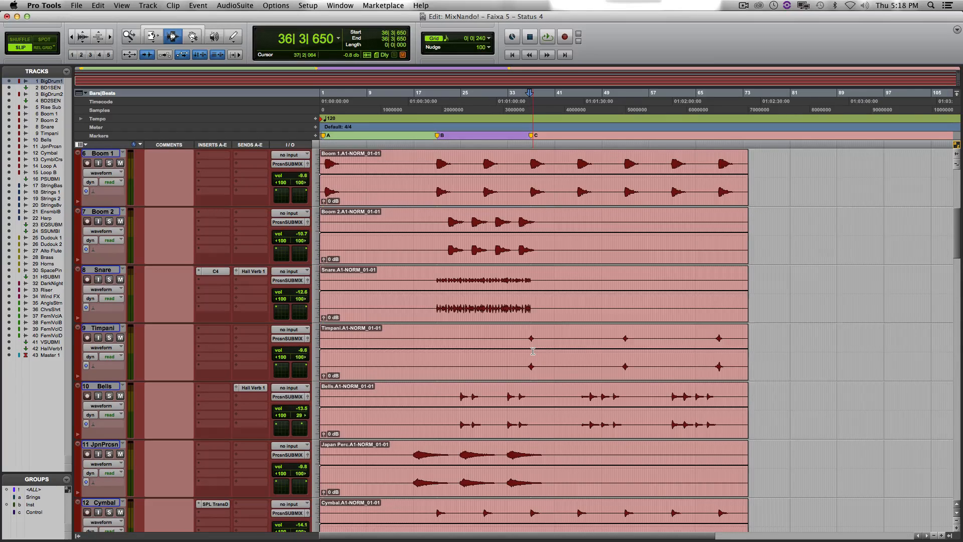
pyautogui.press('super+Tab')
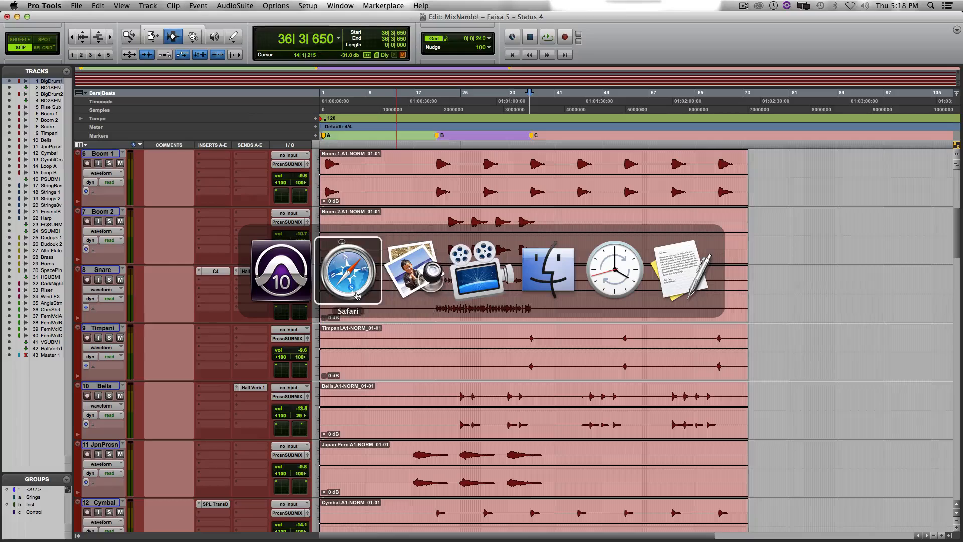
pyautogui.click(357, 295)
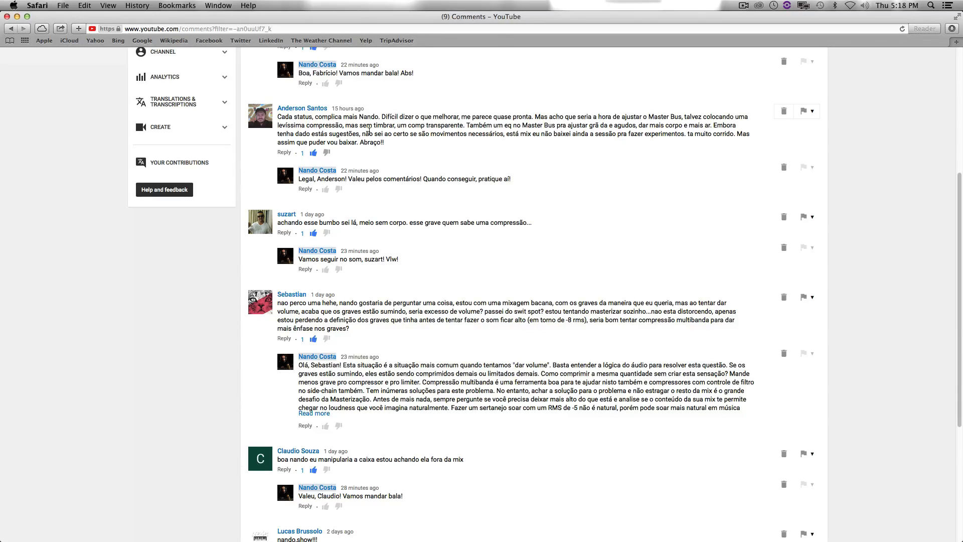
# Back in Pro Tools, inspect Master 1's Channel Strip and C360 compressor, and show the Channel Strip's first filter settings.
pyautogui.press('super+Tab')
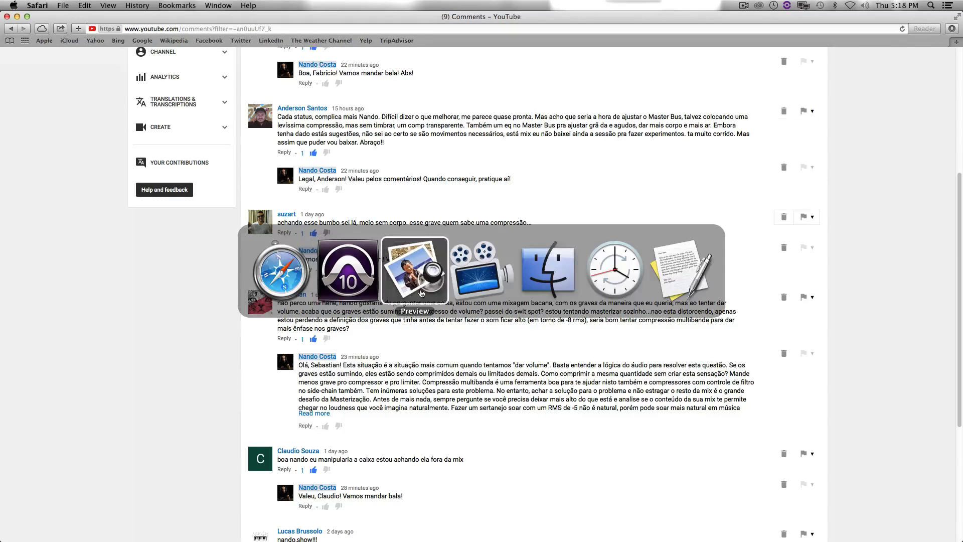
pyautogui.scroll(-10, 432, 357)
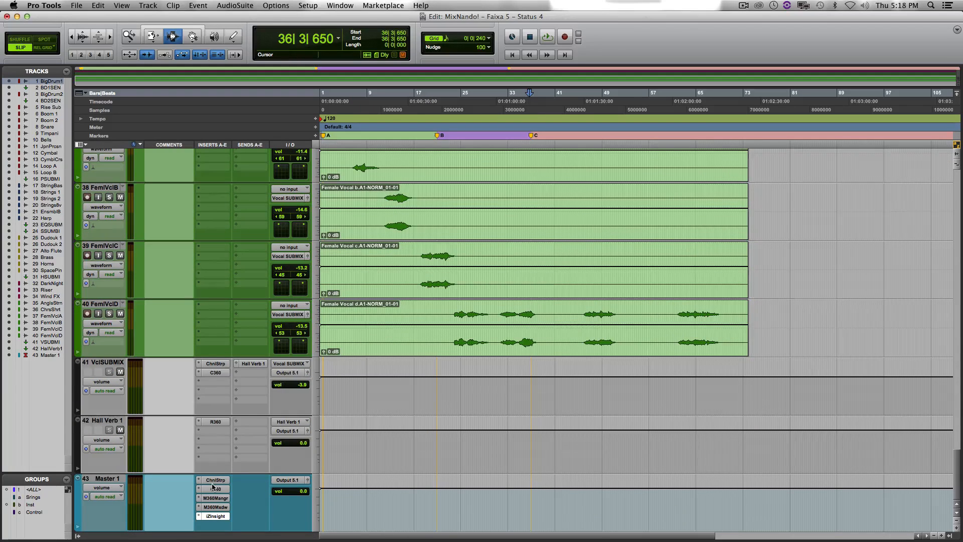
pyautogui.click(216, 480)
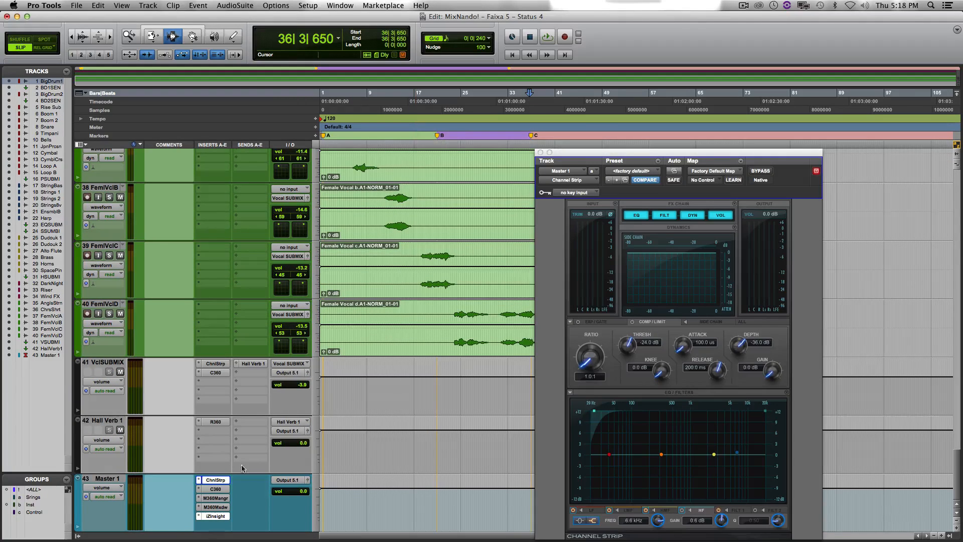
pyautogui.click(215, 488)
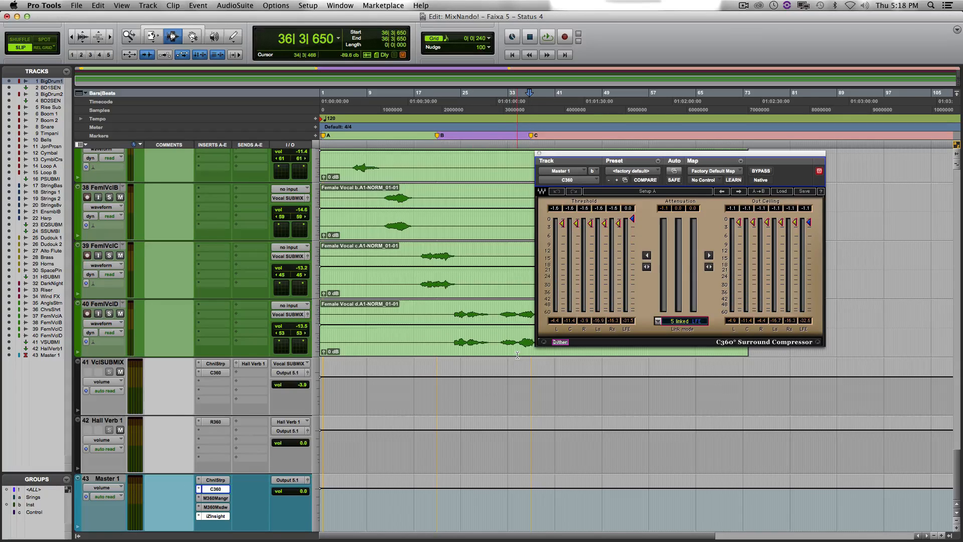
pyautogui.click(214, 480)
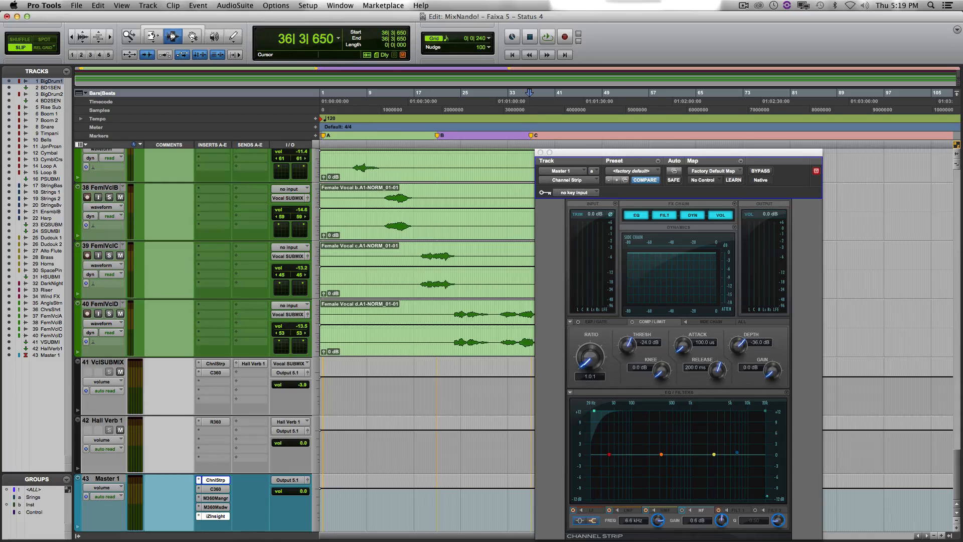
pyautogui.click(735, 511)
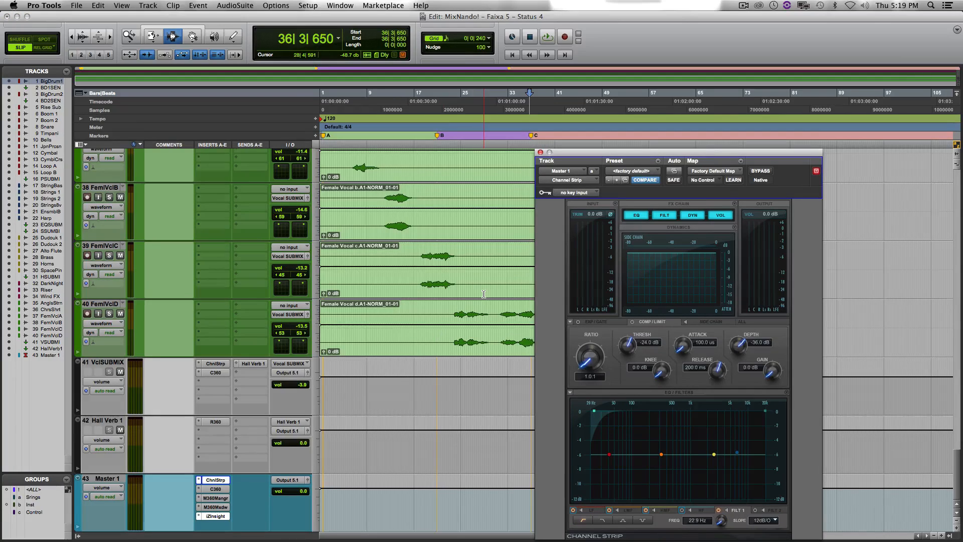
# Switch to Safari to reread the viewers' suggestions about master bus EQ and compression, and return to Pro Tools.
pyautogui.press('super+Tab')
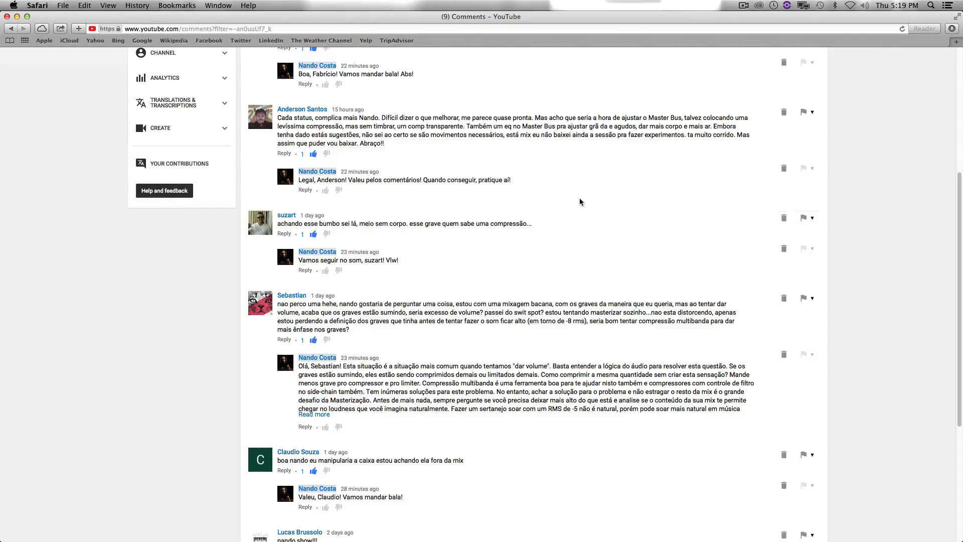
pyautogui.scroll(5, 579, 201)
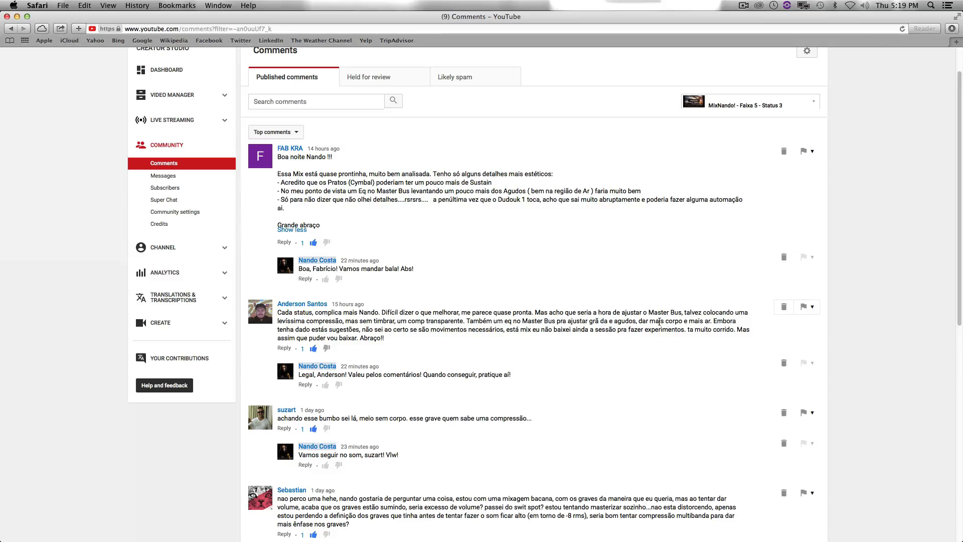
pyautogui.press('super+Tab')
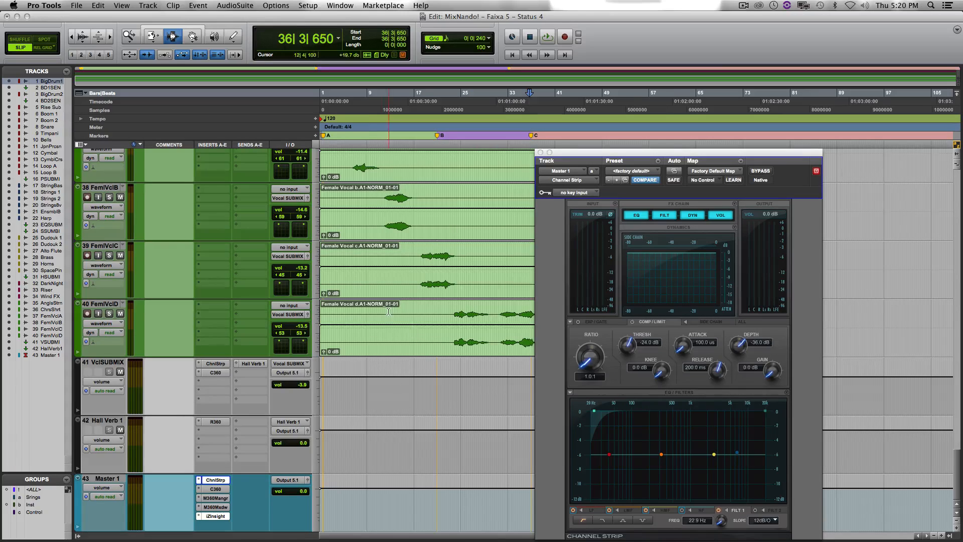
# Look over the tracks from the female vocals up to the string bass, and close Master 1's Channel Strip window.
pyautogui.scroll(6, 417, 281)
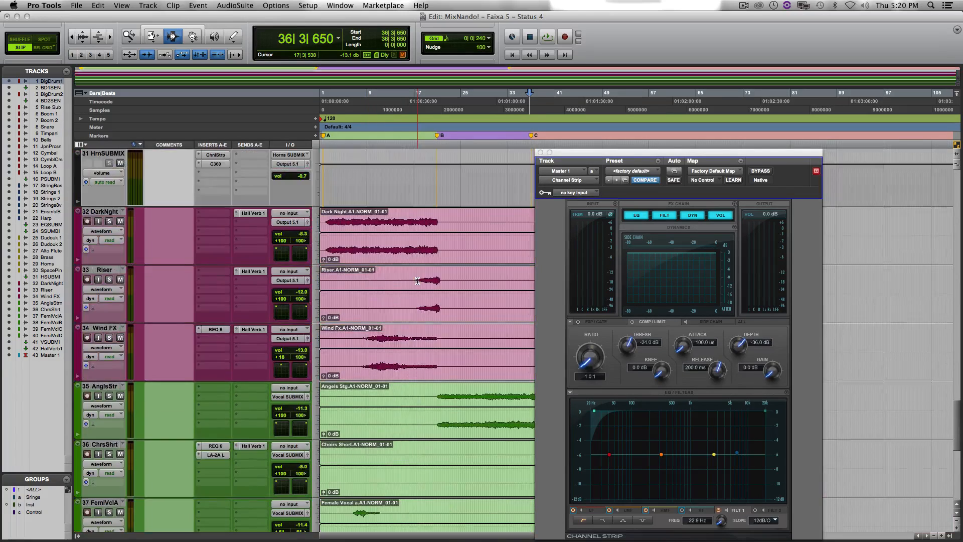
pyautogui.scroll(9, 418, 281)
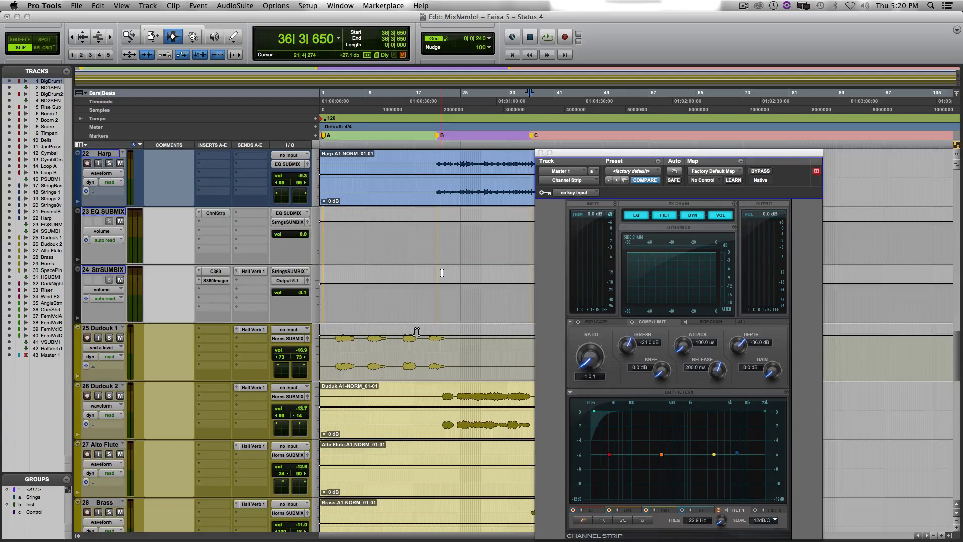
pyautogui.scroll(5, 442, 273)
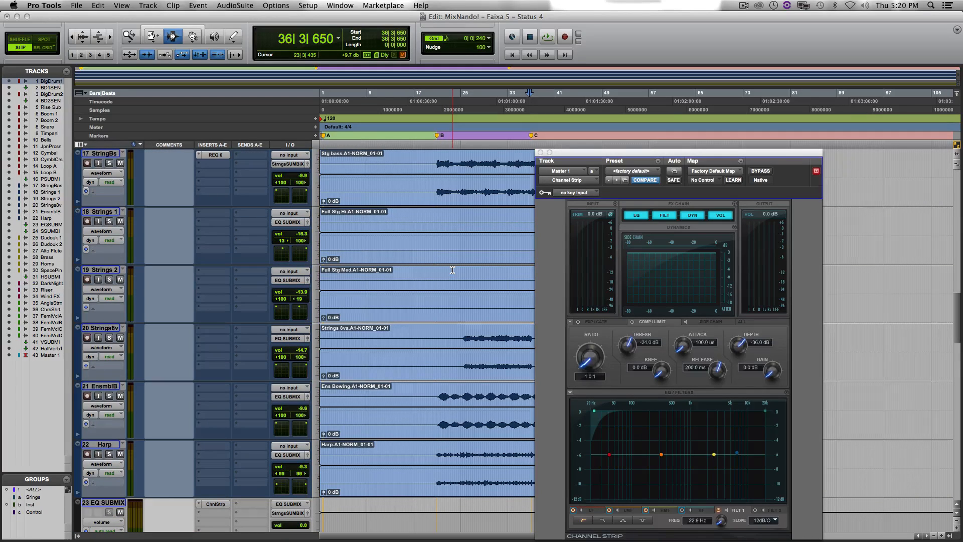
pyautogui.scroll(-20, 453, 270)
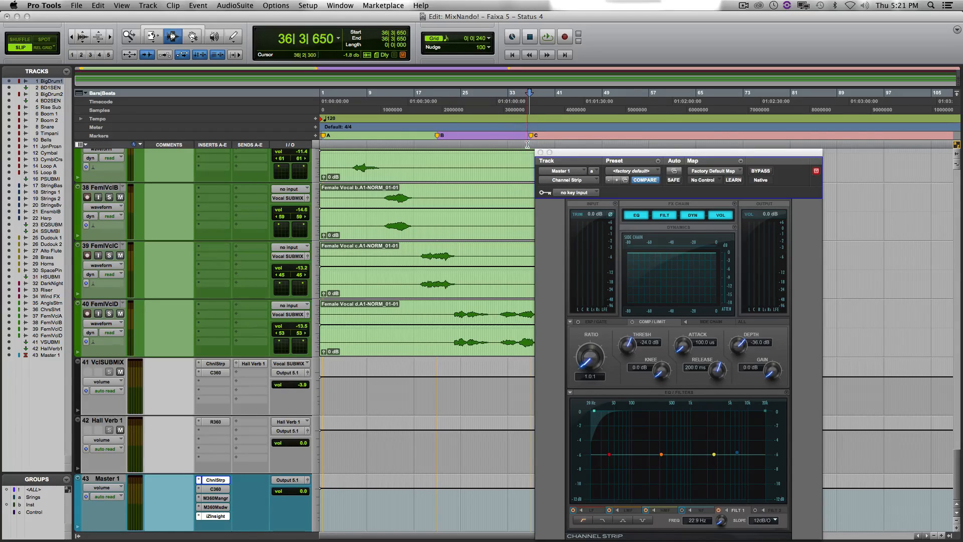
pyautogui.click(540, 152)
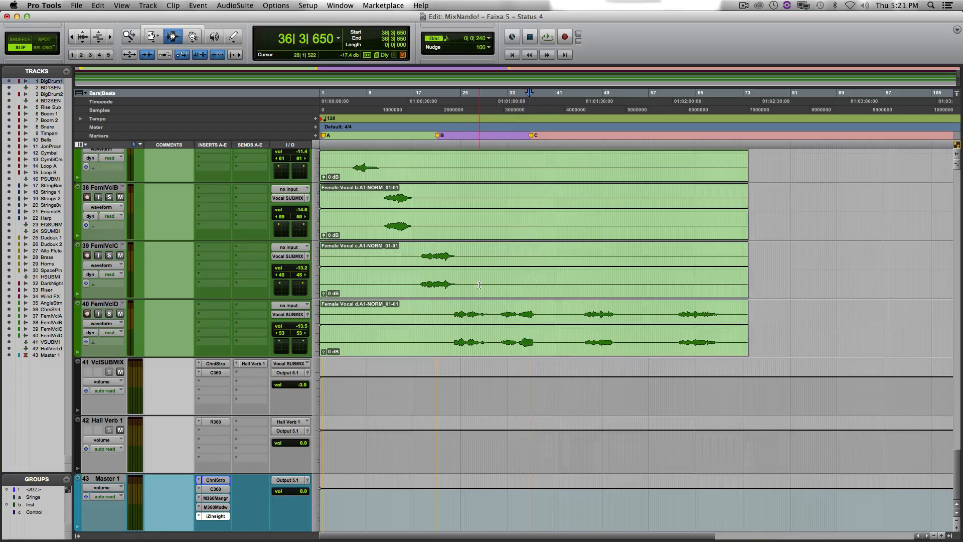
# Switch to Safari and reread the top comment's suggestions about cymbal sustain, master bus EQ and Dudouk 1 automation.
pyautogui.press('super+Tab')
pyautogui.press('super+Tab')
pyautogui.press('super+shift+Tab')
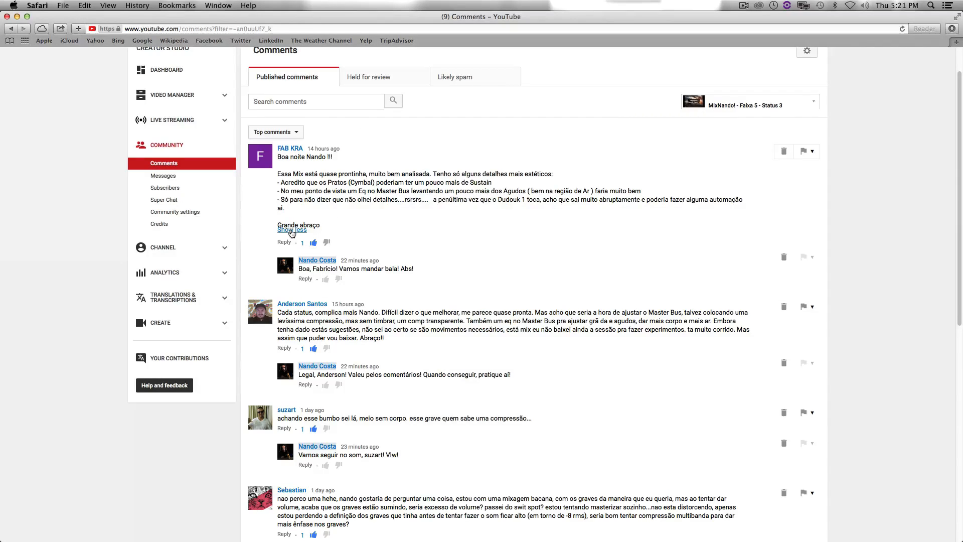
pyautogui.scroll(1, 291, 234)
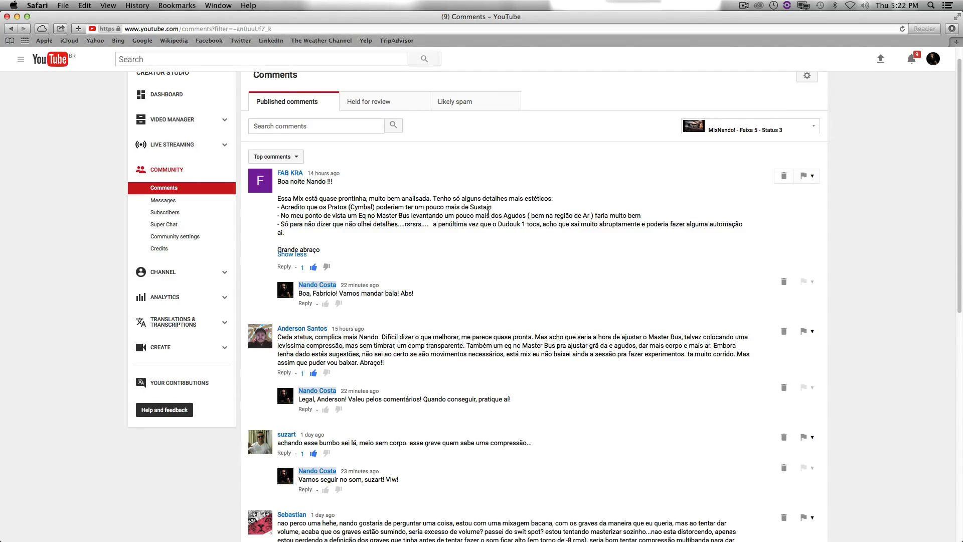
# Back in Pro Tools, inspect the Cymbal track's SPL Transient Designer and place the edit cursor just before the Cymbal Cresc clip's first swell.
pyautogui.press('super+Tab')
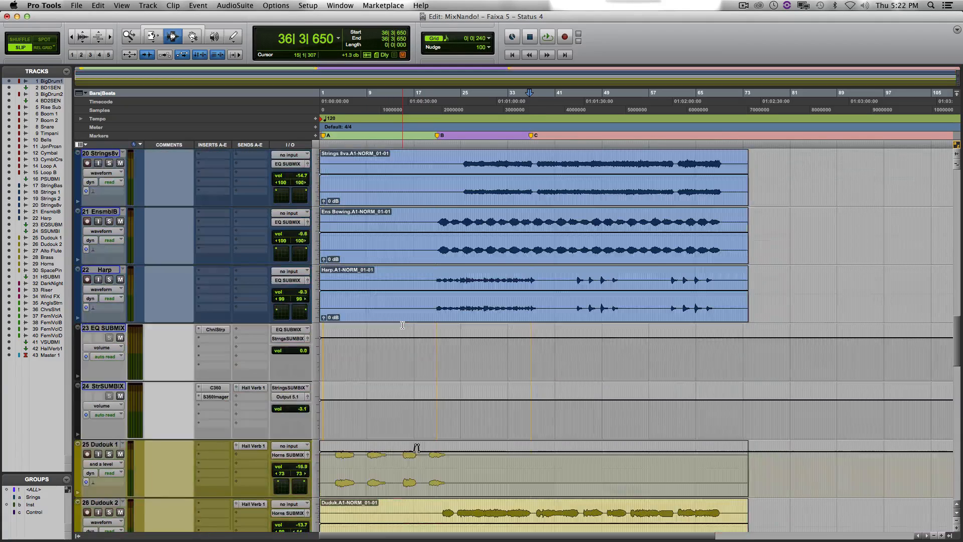
pyautogui.scroll(12, 402, 325)
pyautogui.click(428, 418)
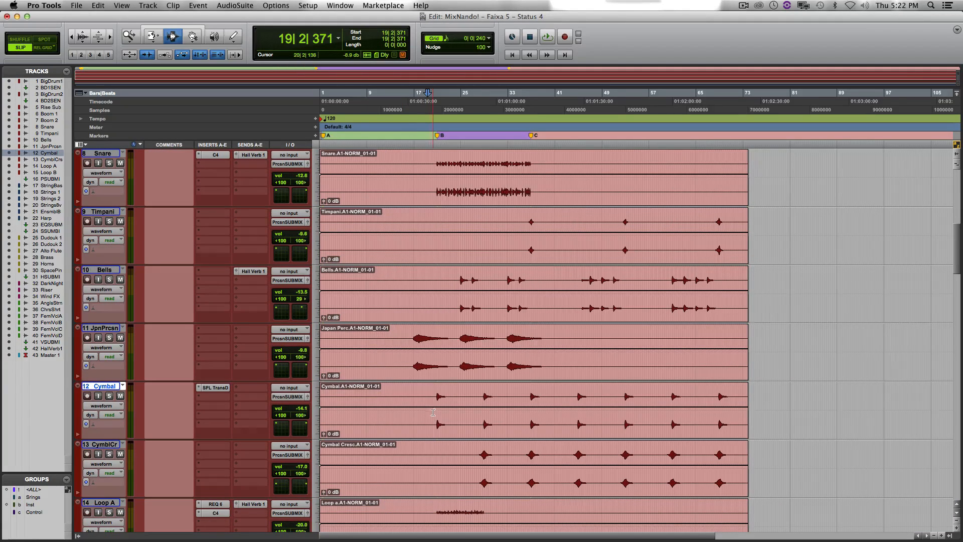
pyautogui.click(433, 411)
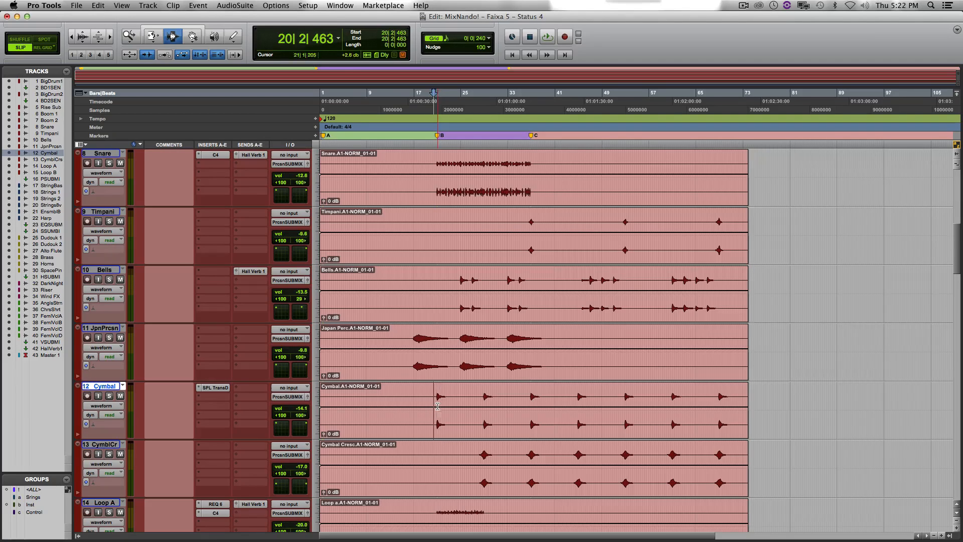
pyautogui.click(437, 400)
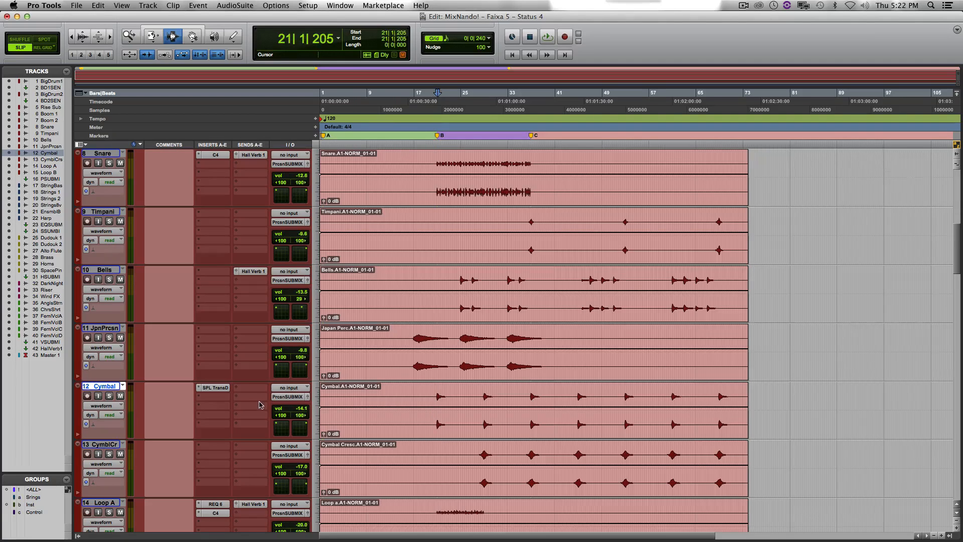
pyautogui.click(226, 390)
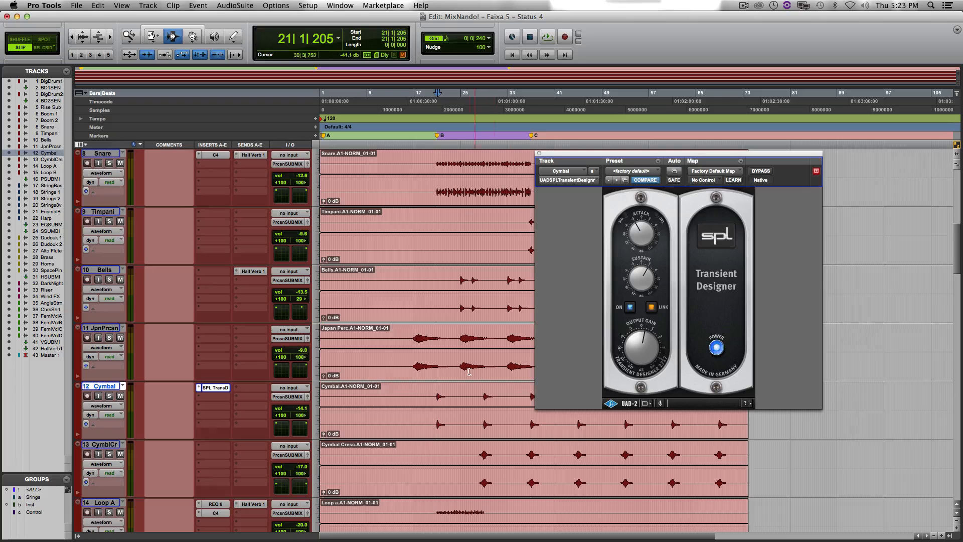
pyautogui.click(471, 464)
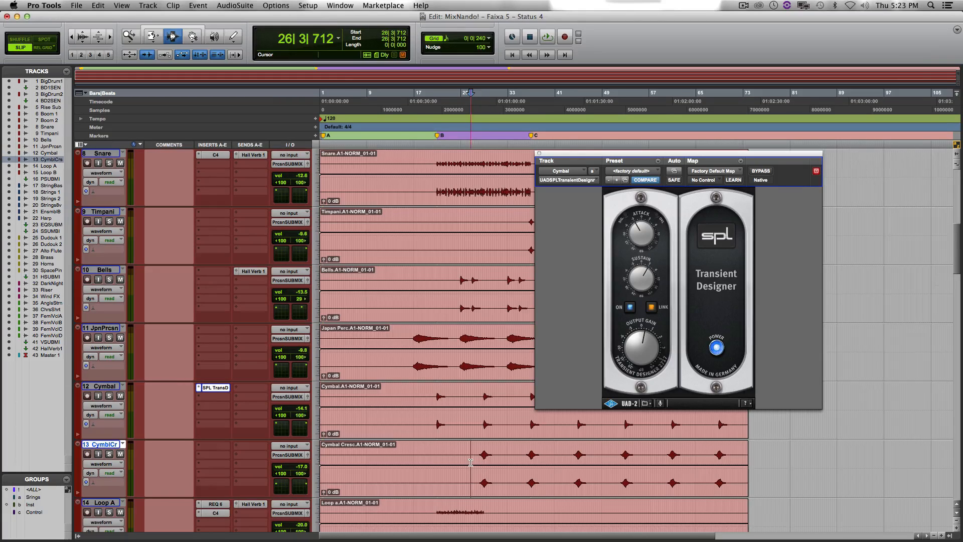
# Place the edit cursor just before the first hit on the Cymbal track and close its SPL Transient Designer window.
pyautogui.click(484, 462)
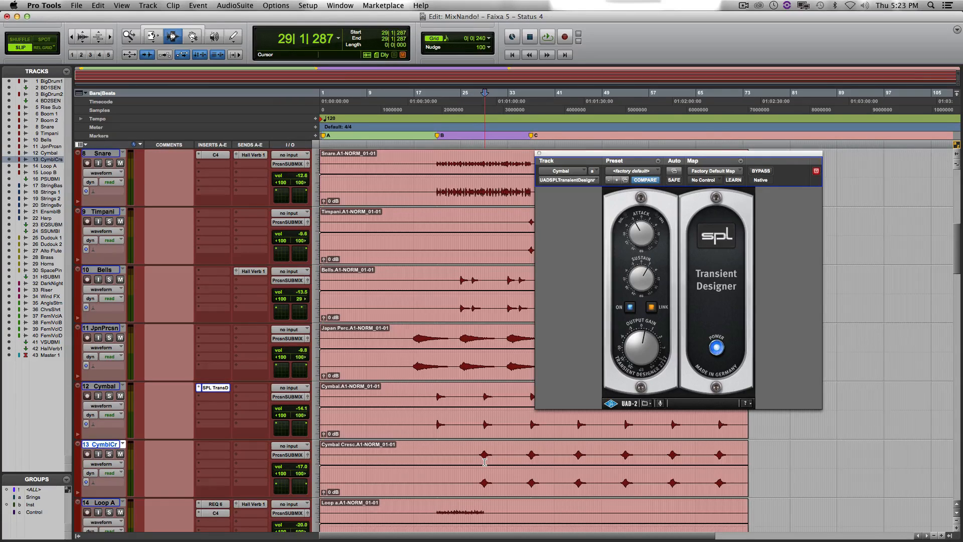
pyautogui.click(434, 408)
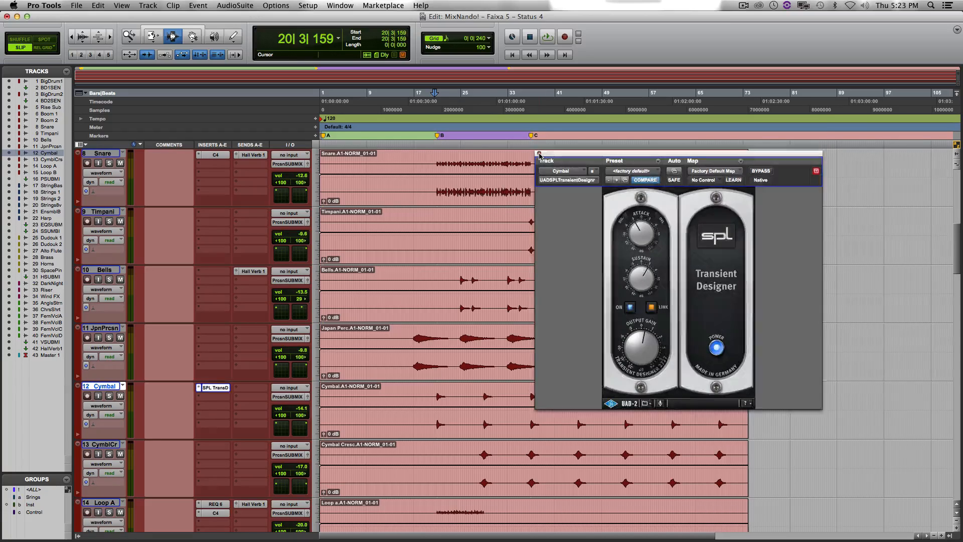
pyautogui.click(540, 153)
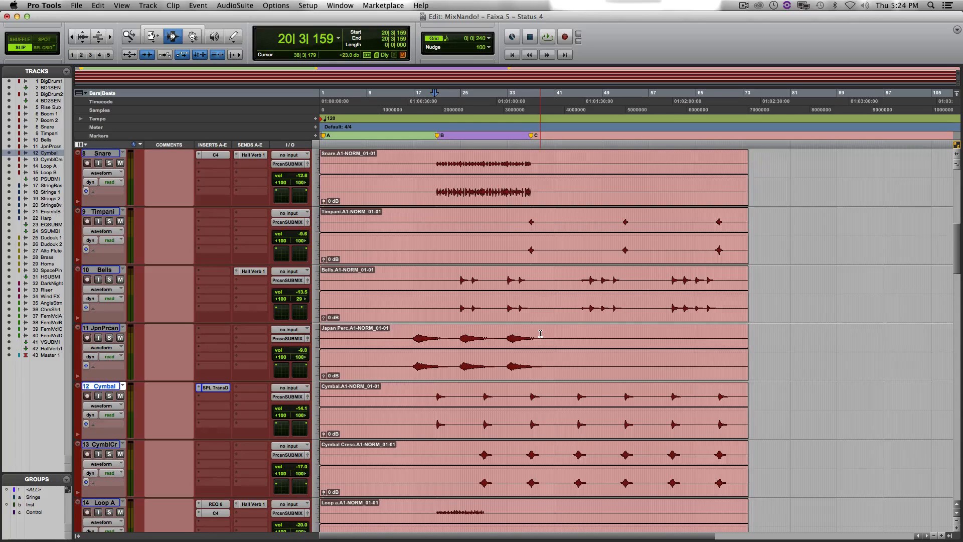
# Switch to Safari to reread the top comment's suggestion about automating Dudouk 1, and return to Pro Tools.
pyautogui.press('super+Tab')
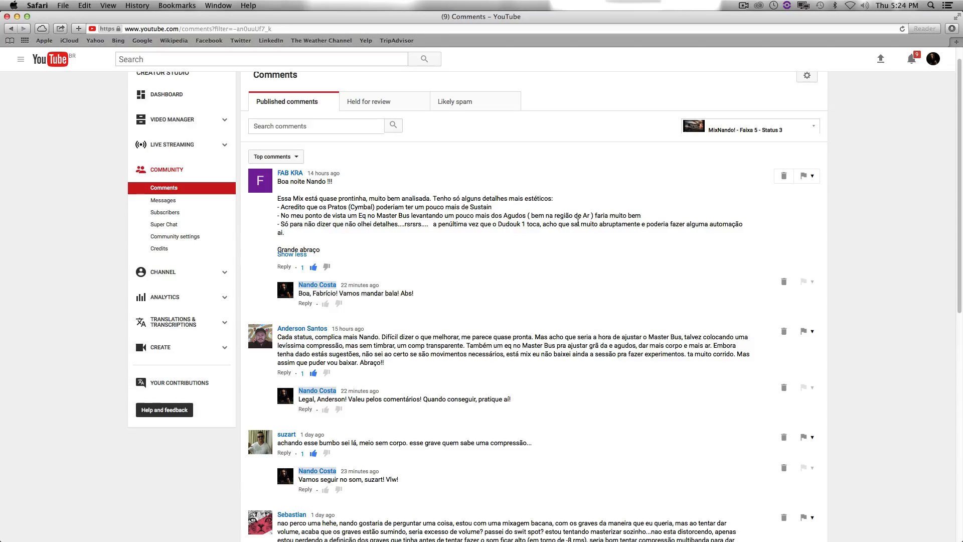
pyautogui.press('super+Tab')
pyautogui.press('super+Tab')
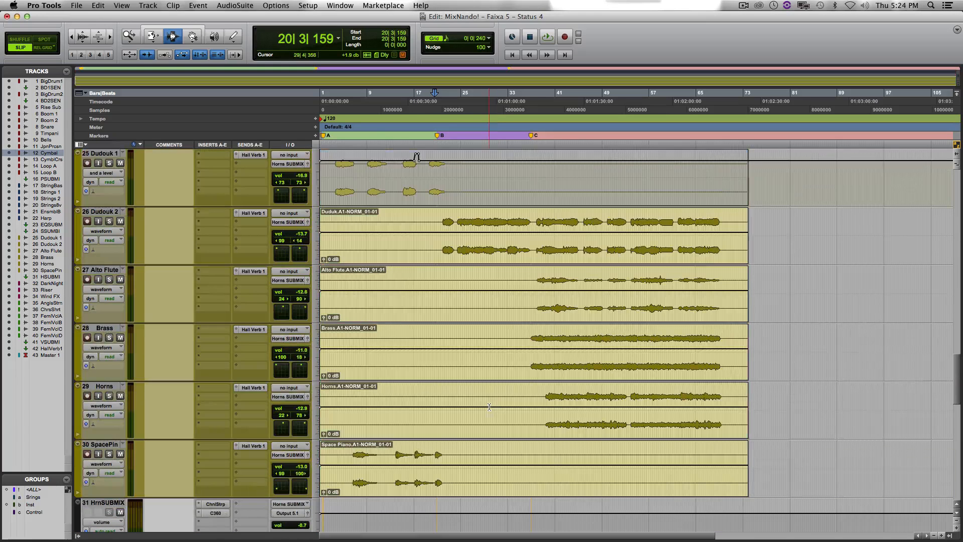
# Solo the Dudouk 1 track and play its third phrase from bar 15 through the automated section around bar 17.
pyautogui.click(425, 180)
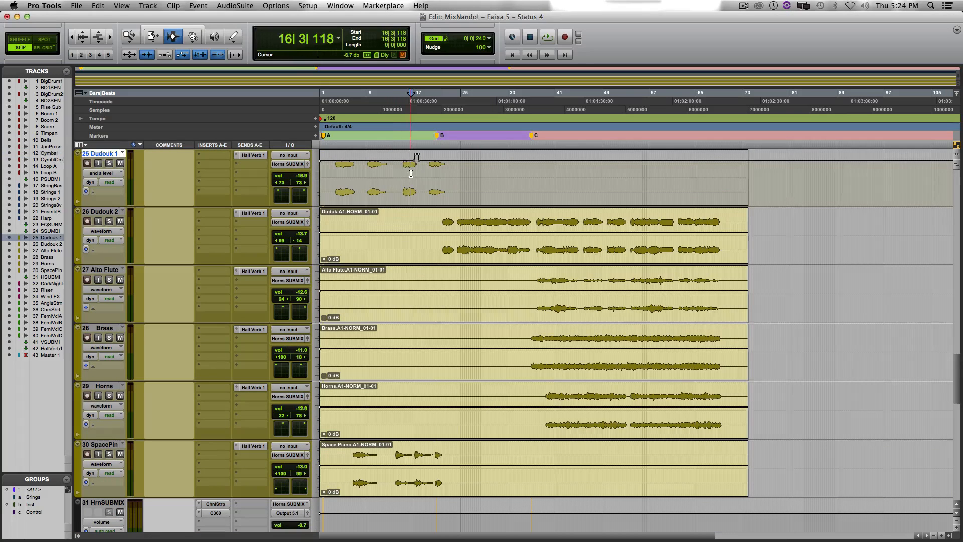
pyautogui.click(423, 176)
pyautogui.press('t')
pyautogui.press('t')
pyautogui.press('t')
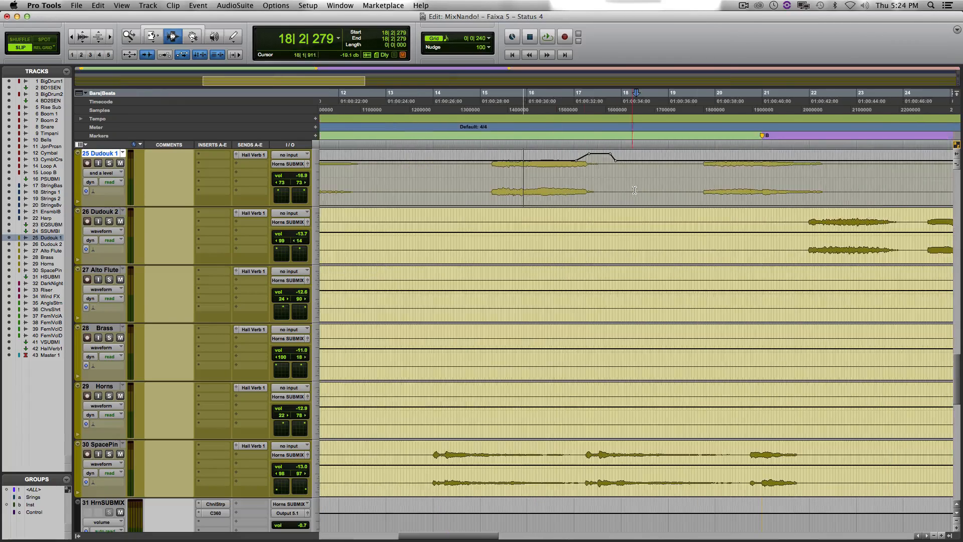
pyautogui.click(551, 179)
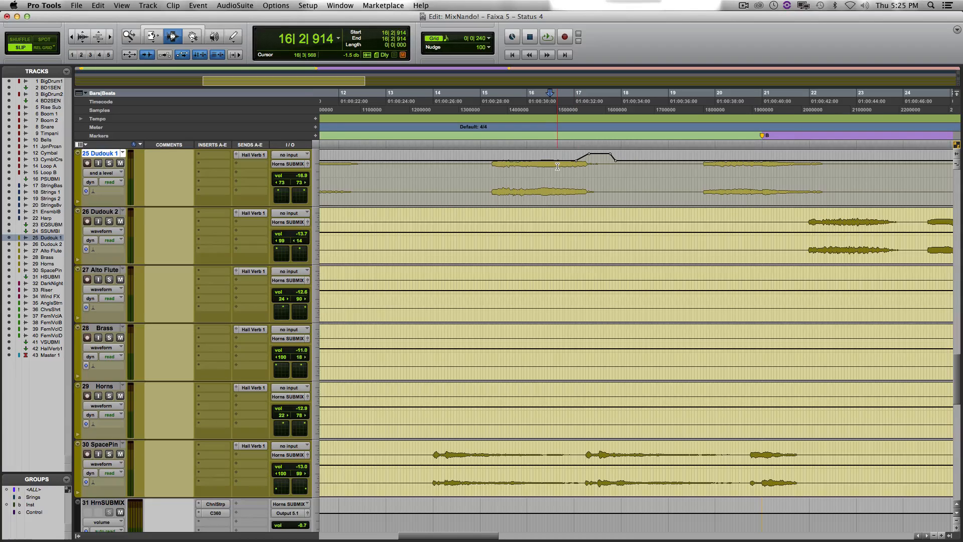
pyautogui.click(511, 166)
pyautogui.hotkey('shift', 's')
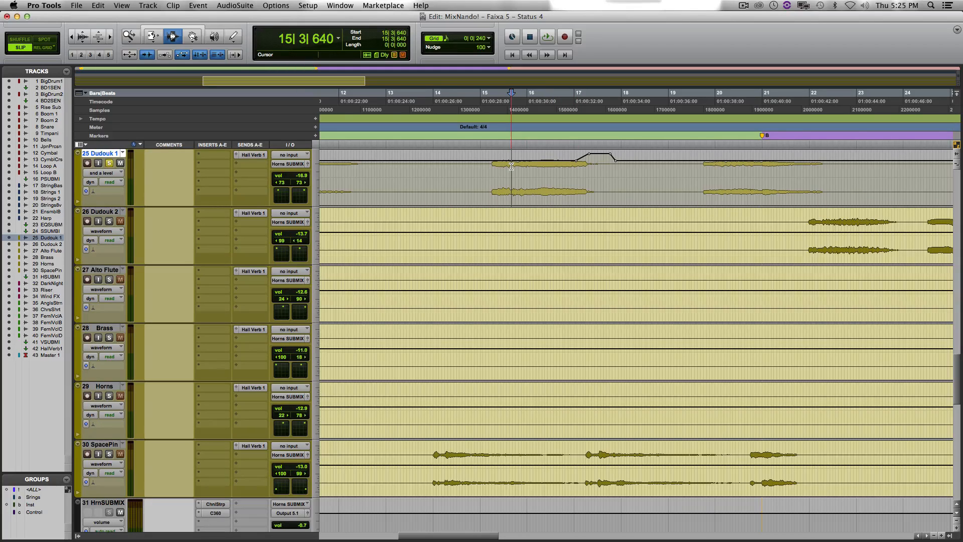
pyautogui.press('space')
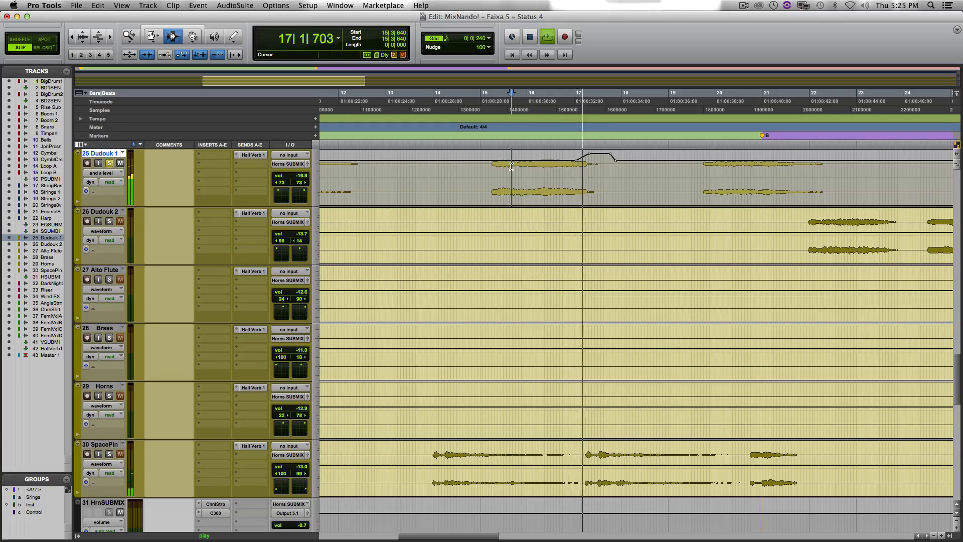
pyautogui.press('space')
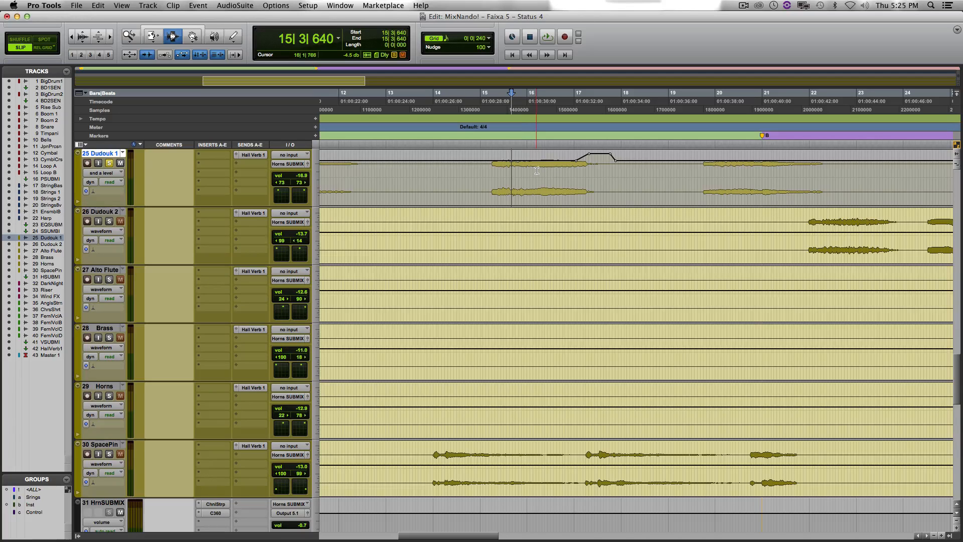
# Display Dudouk 1's volume automation and delete the bump at the end of the third phrase, around bar 17.
pyautogui.click(100, 173)
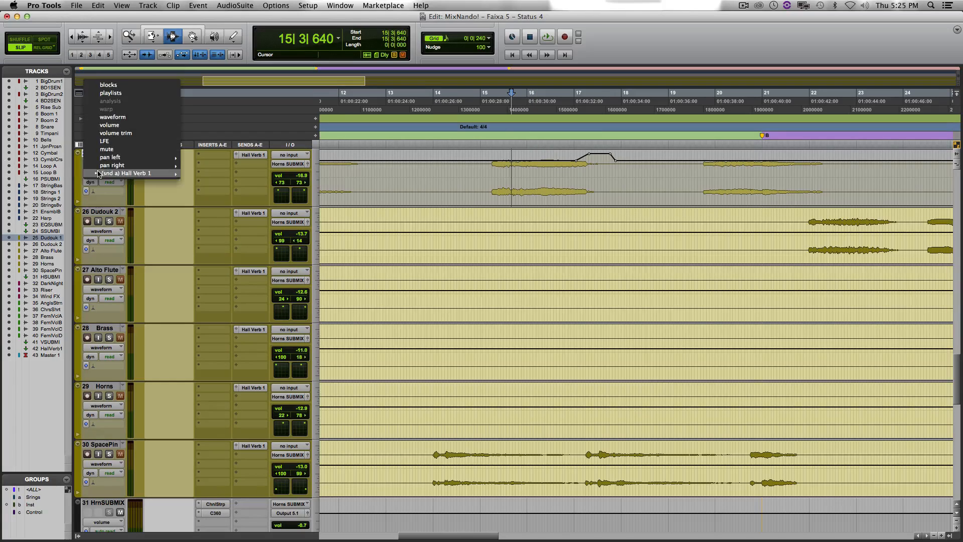
pyautogui.click(109, 125)
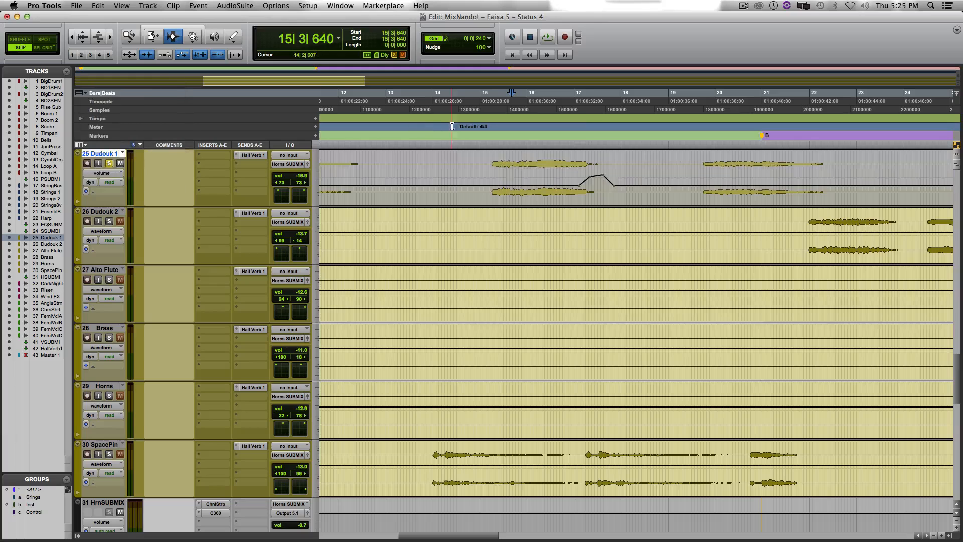
pyautogui.click(569, 169)
pyautogui.moveTo(552, 173); pyautogui.dragTo(651, 178)
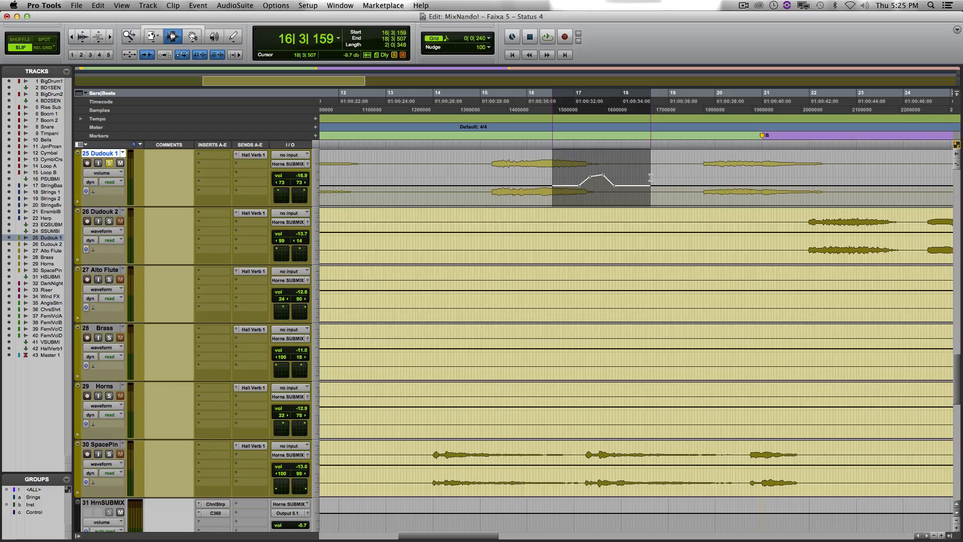
pyautogui.press('Delete')
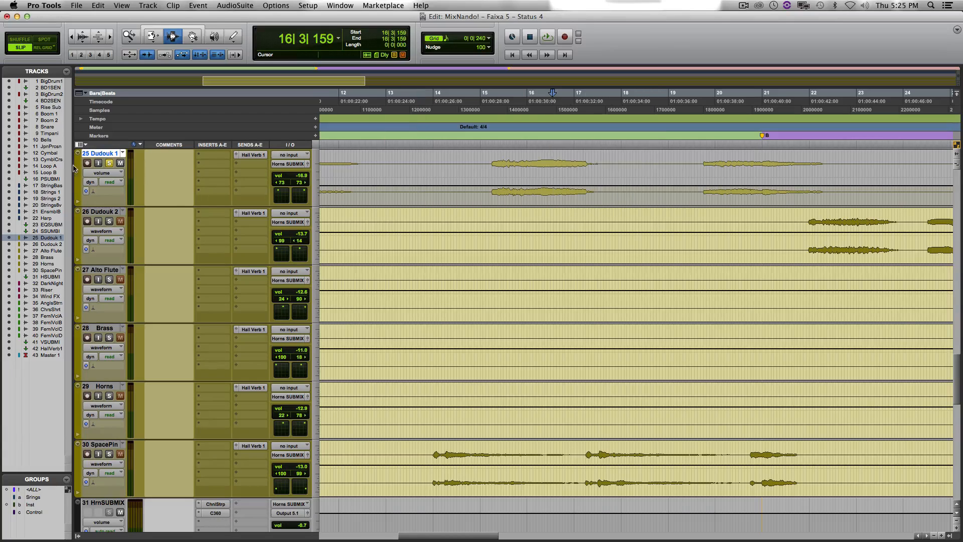
# Display Dudouk 1's Hall Verb 1 send level automation, delete the bump around bar 17 and audition the phrase ending.
pyautogui.click(94, 176)
pyautogui.moveTo(150, 221)
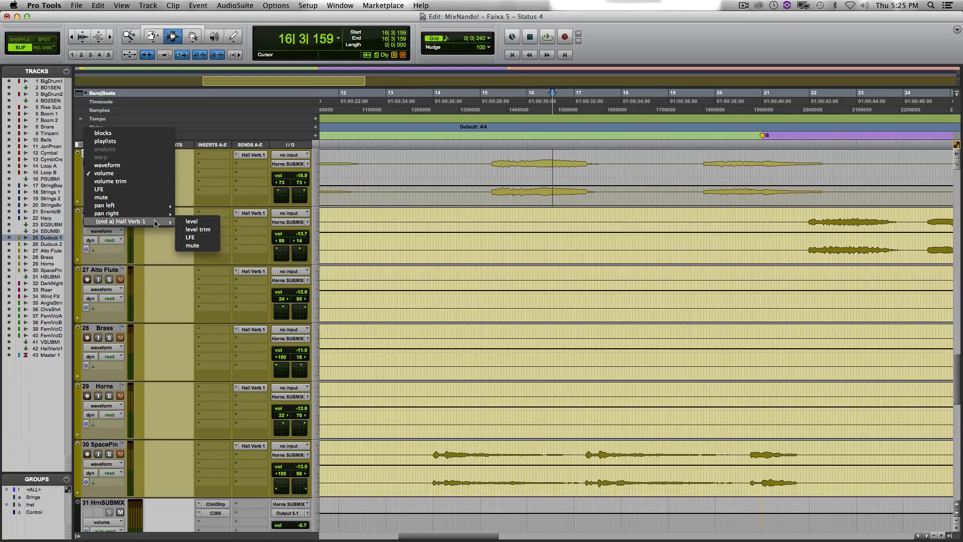
pyautogui.click(190, 223)
pyautogui.moveTo(545, 177); pyautogui.dragTo(666, 177)
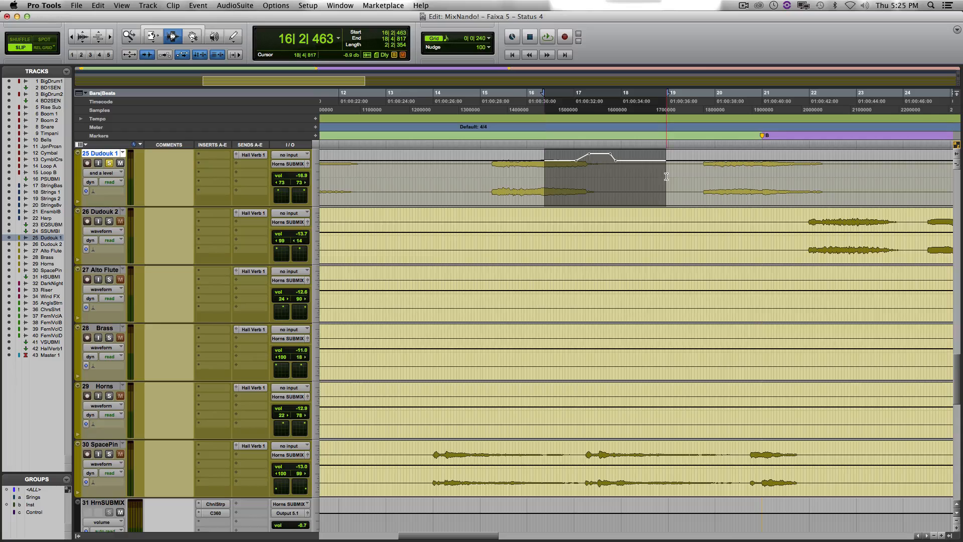
pyautogui.press('Delete')
pyautogui.press('space')
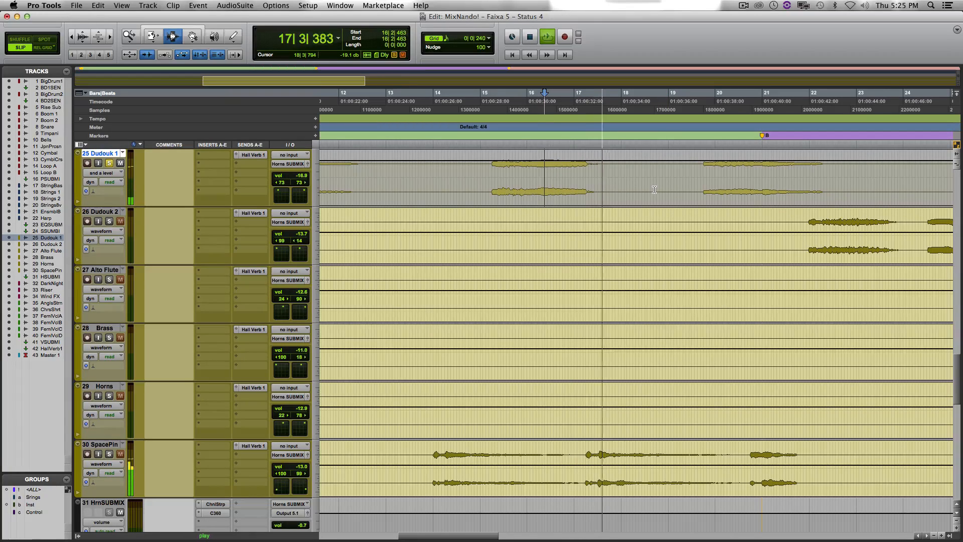
pyautogui.press('space')
# Undo the deletions of Dudouk 1's send level and volume automation, with the track showing its volume automation.
pyautogui.press('super+z')
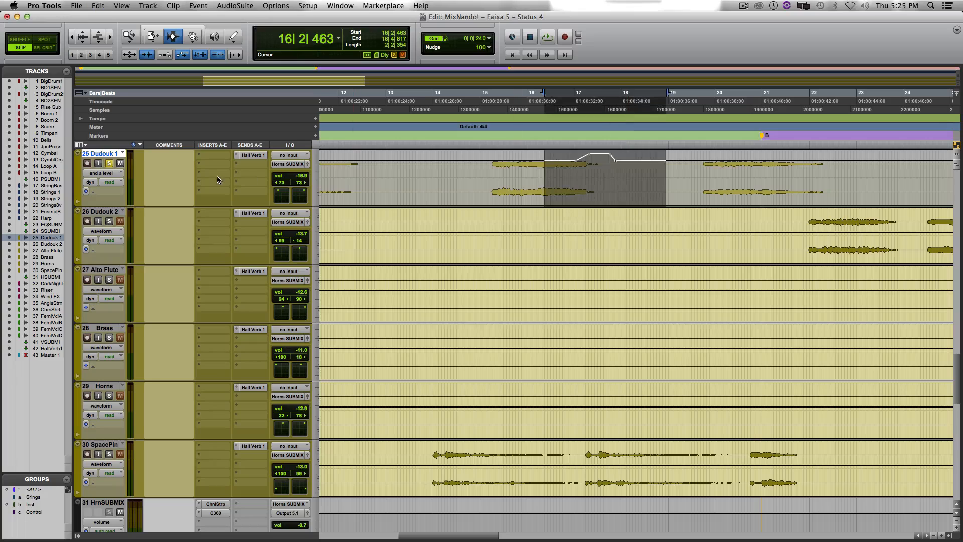
pyautogui.click(103, 173)
pyautogui.click(112, 127)
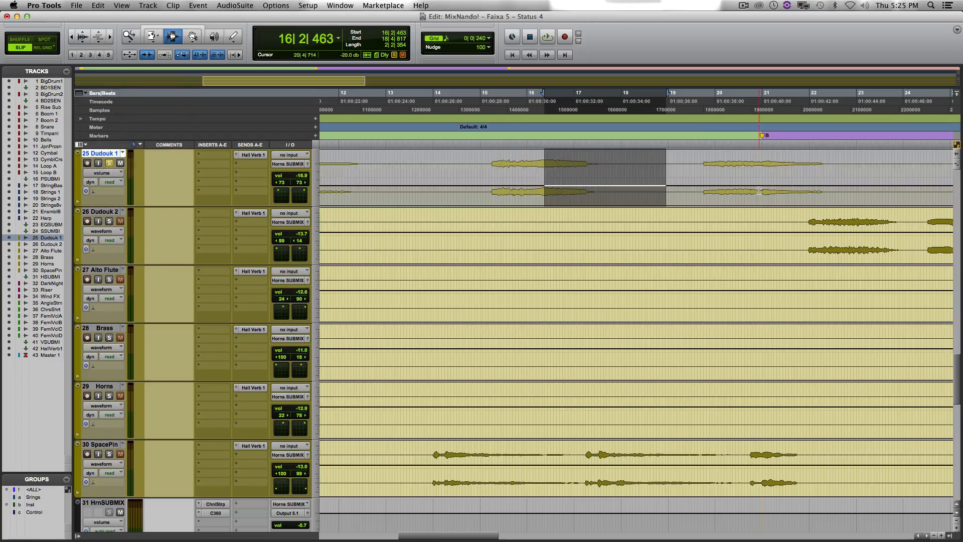
pyautogui.press('super+z')
pyautogui.click(532, 179)
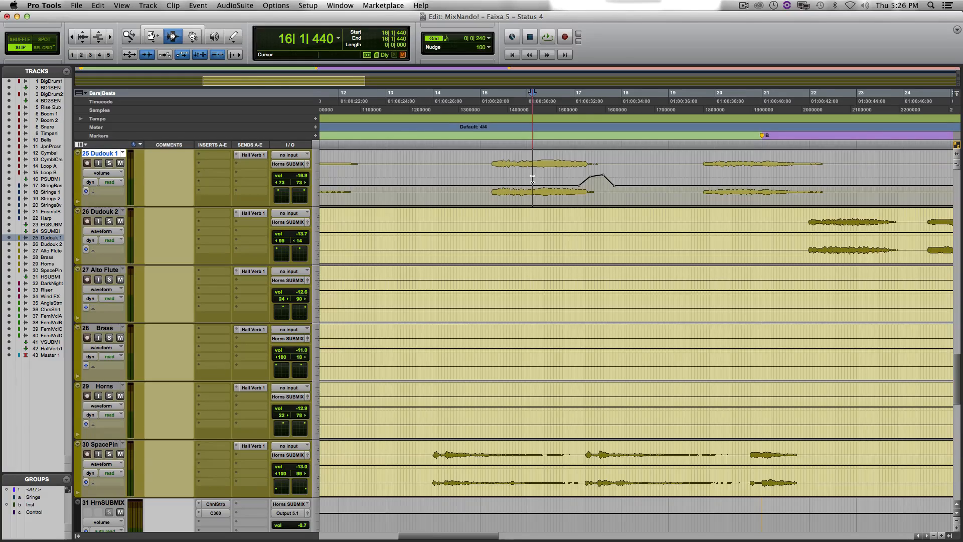
# Place the edit cursor in Dudouk 1's first phrase at bar 5 and return the track's display to waveform.
pyautogui.press('Home')
pyautogui.click(533, 179)
pyautogui.press('r')
pyautogui.press('r')
pyautogui.press('r')
pyautogui.press('r')
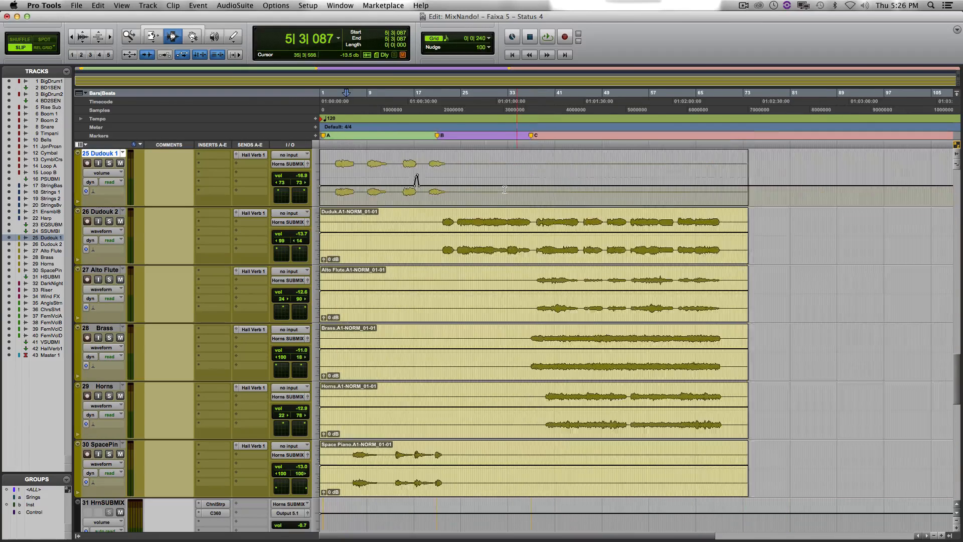
pyautogui.press('t')
pyautogui.scroll(5, 451, 215)
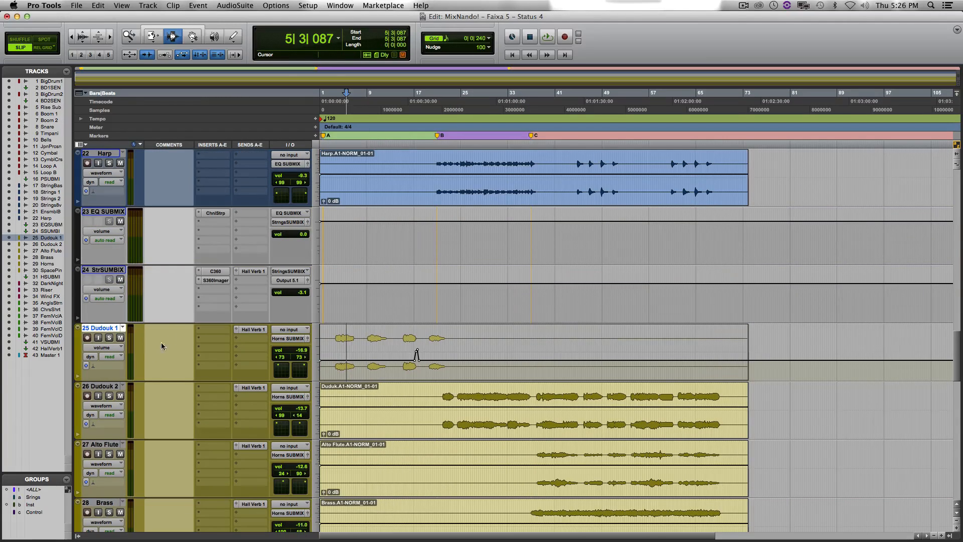
pyautogui.click(104, 348)
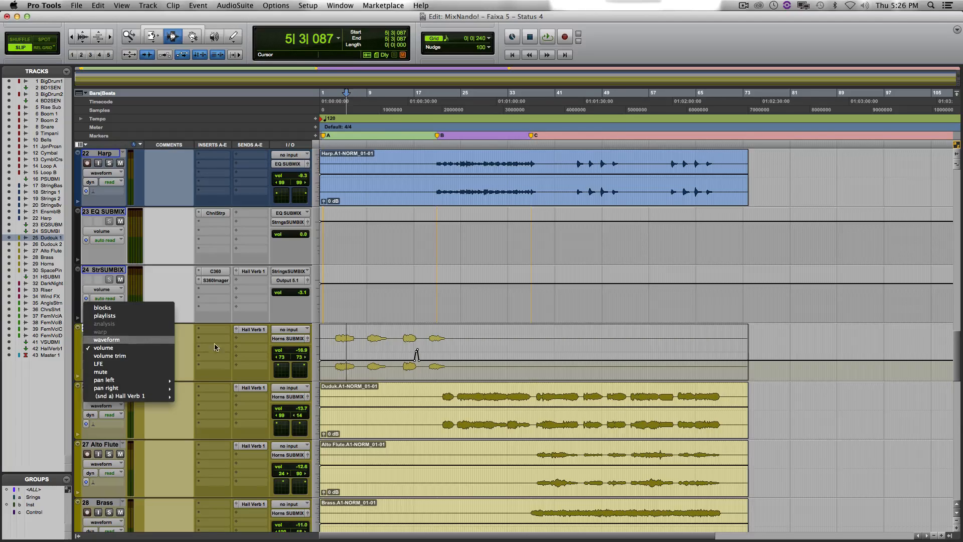
pyautogui.click(128, 340)
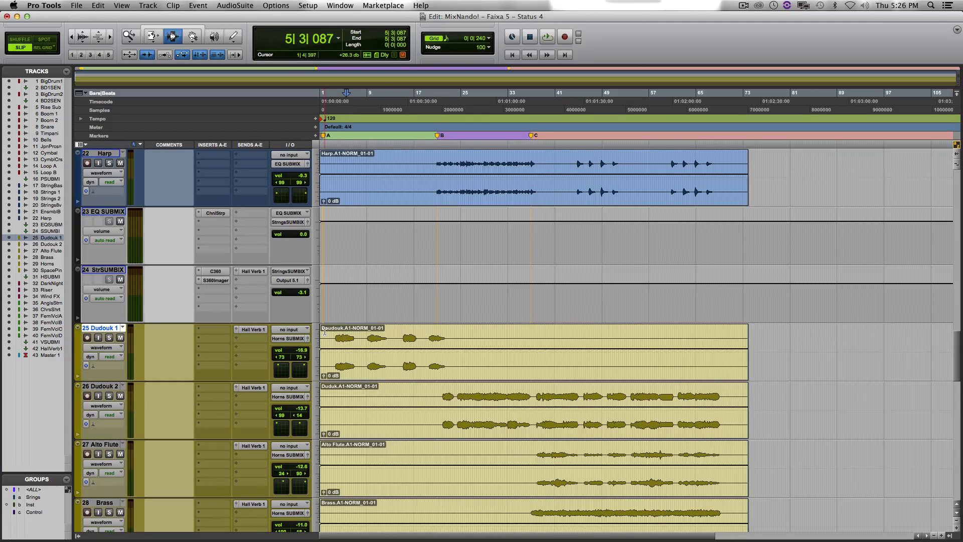
# Place the edit cursor near the start of the song on the Big Drum2 track, just before marker A.
pyautogui.click(322, 328)
pyautogui.scroll(15, 438, 212)
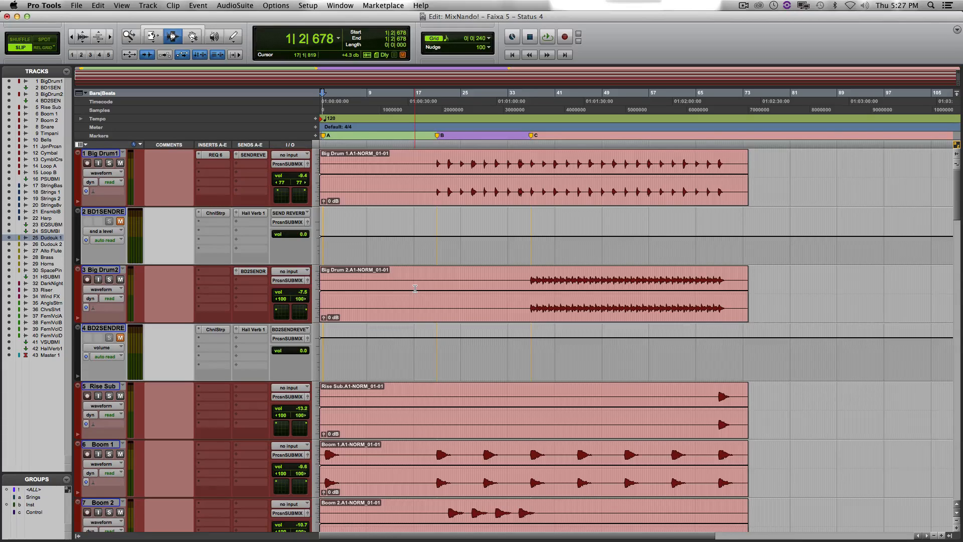
pyautogui.press('t')
pyautogui.press('t')
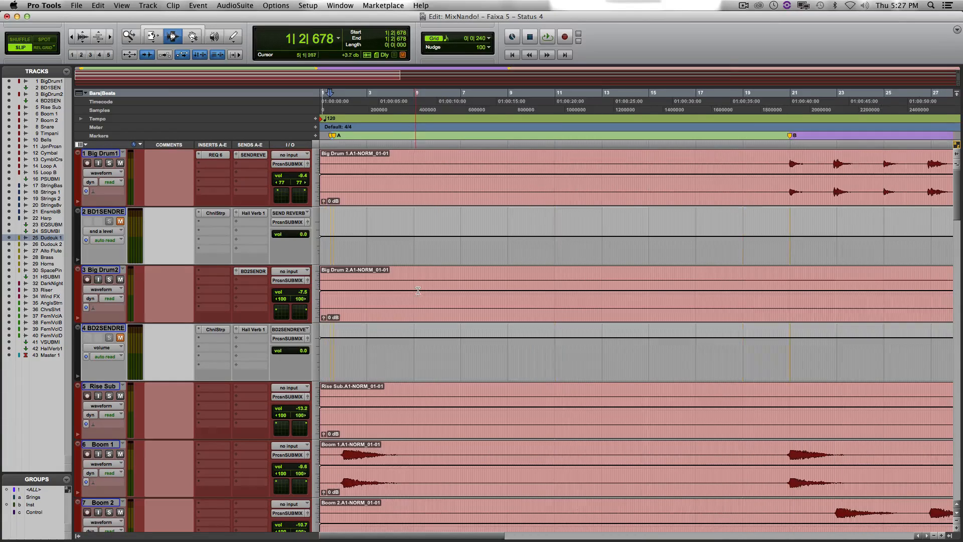
pyautogui.click(331, 298)
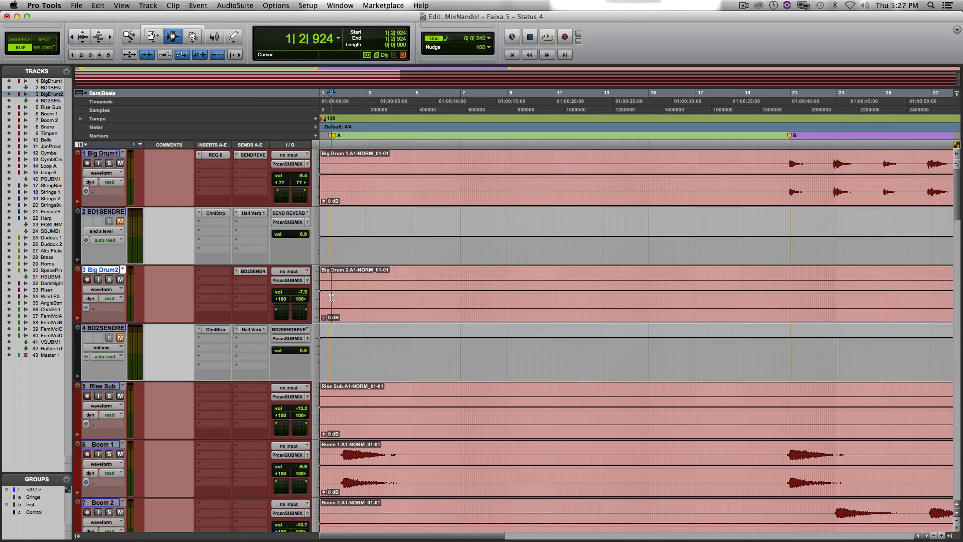